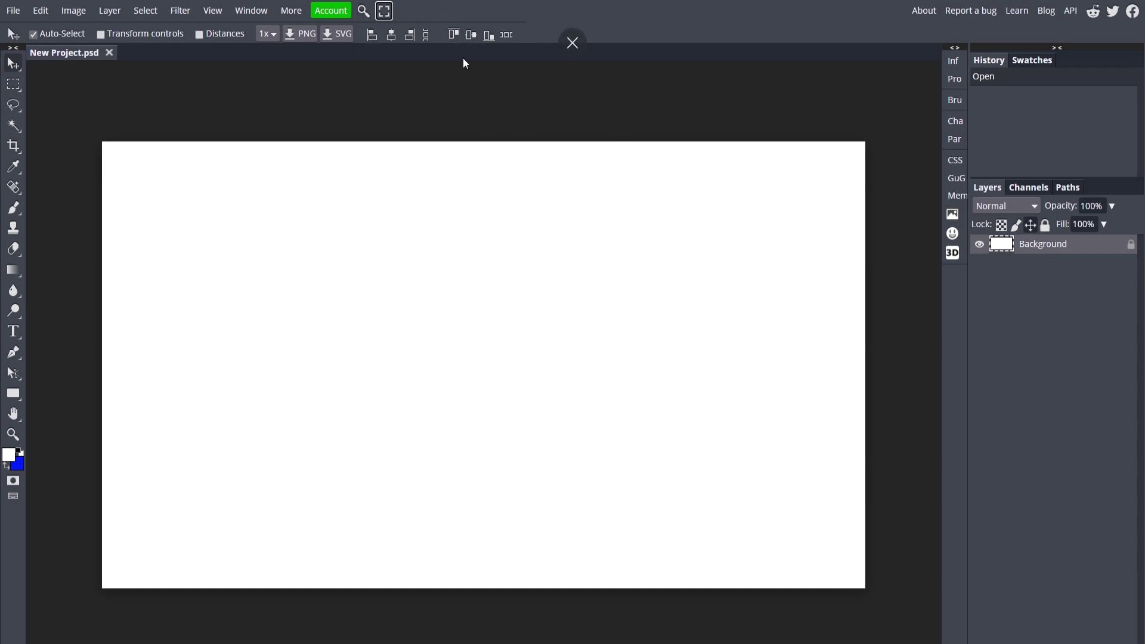
Step: Exit full-screen mode so the browser tabs and address bar reappear around Photopea
left_click(385, 10)
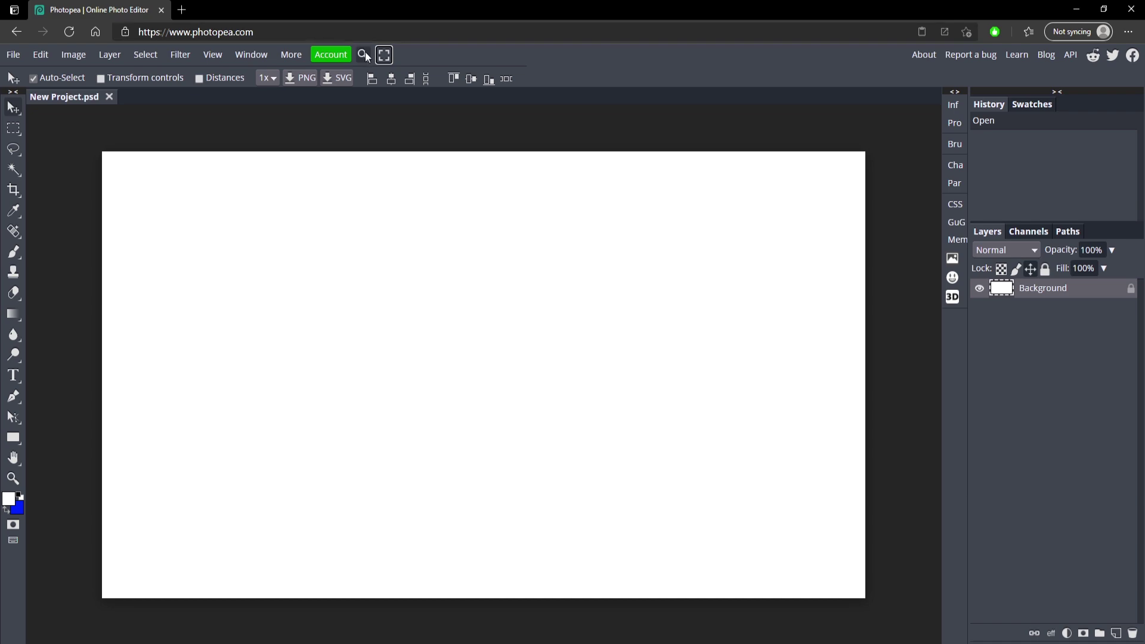
left_click(363, 55)
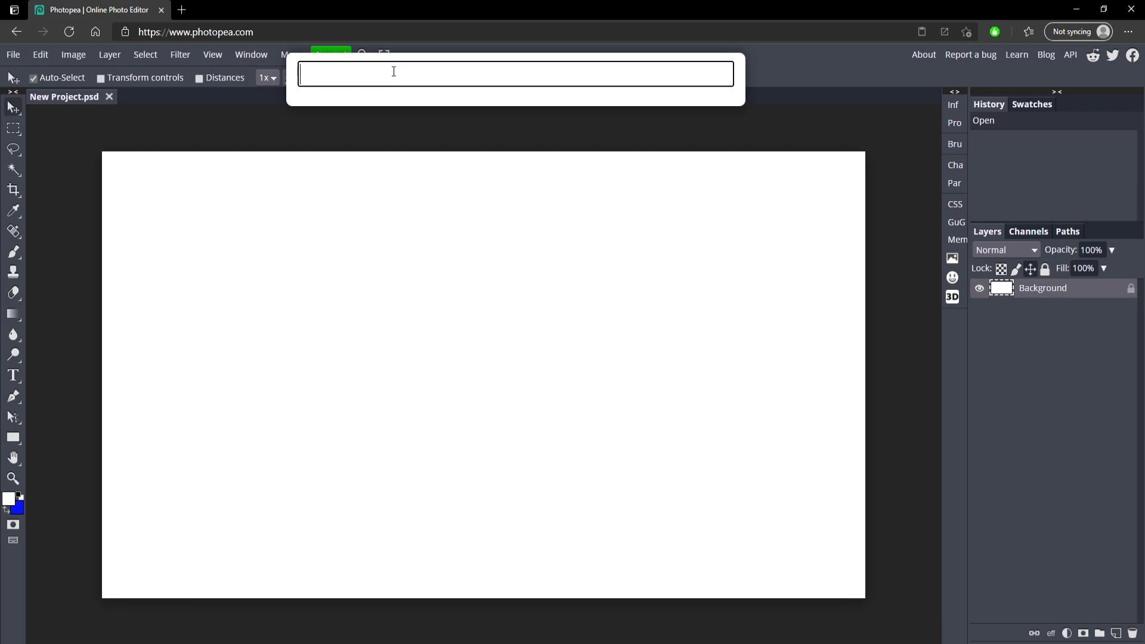
type("brush")
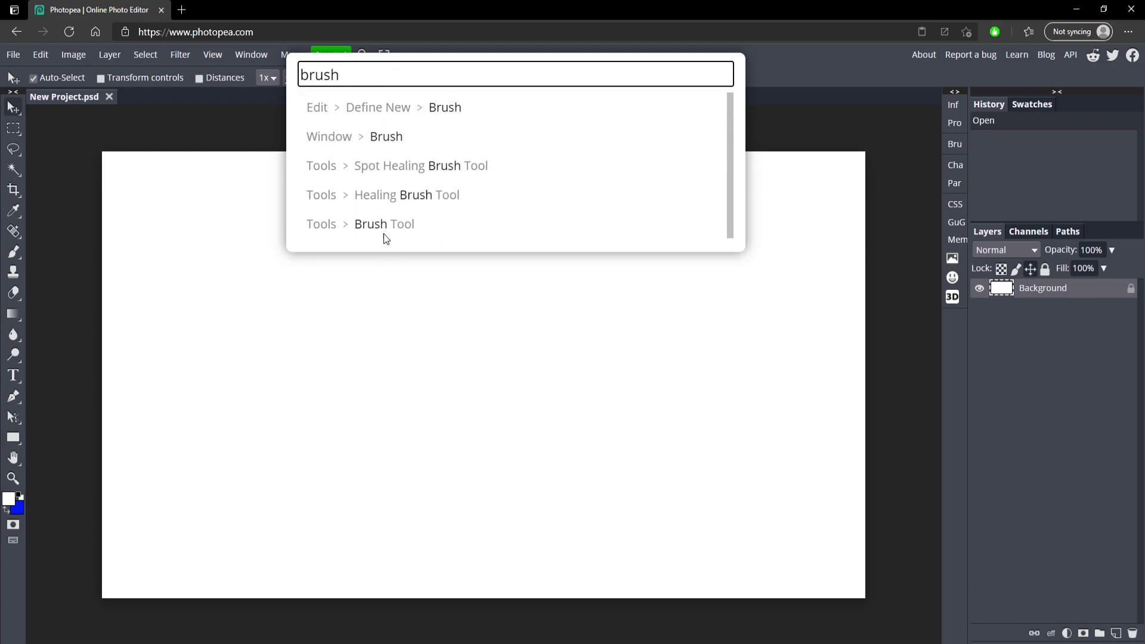
left_click(148, 218)
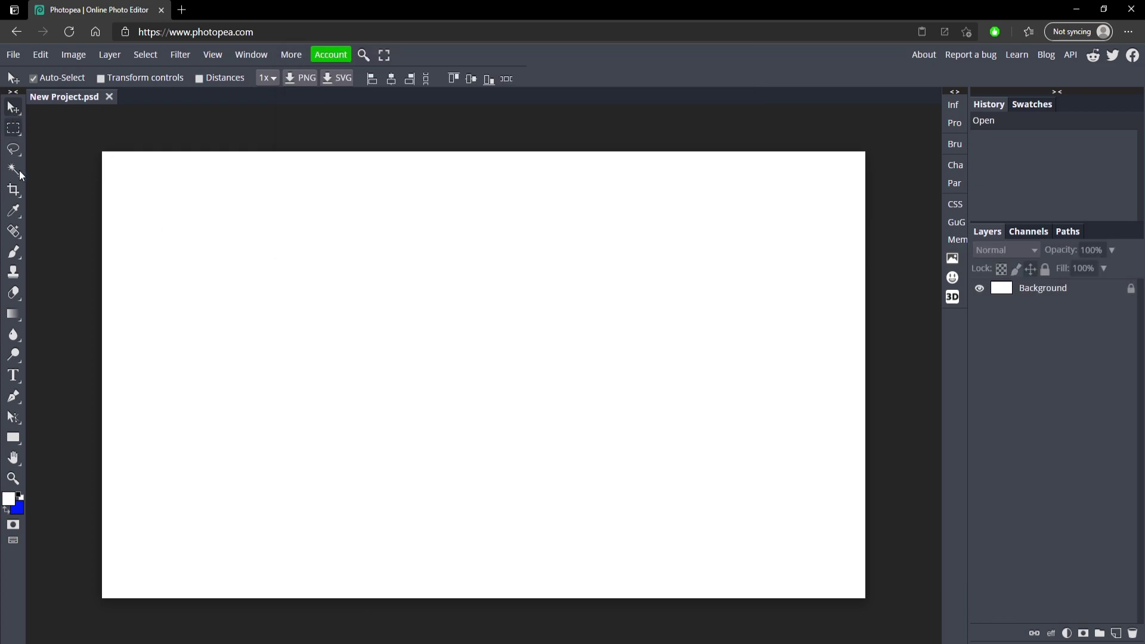
left_click(174, 60)
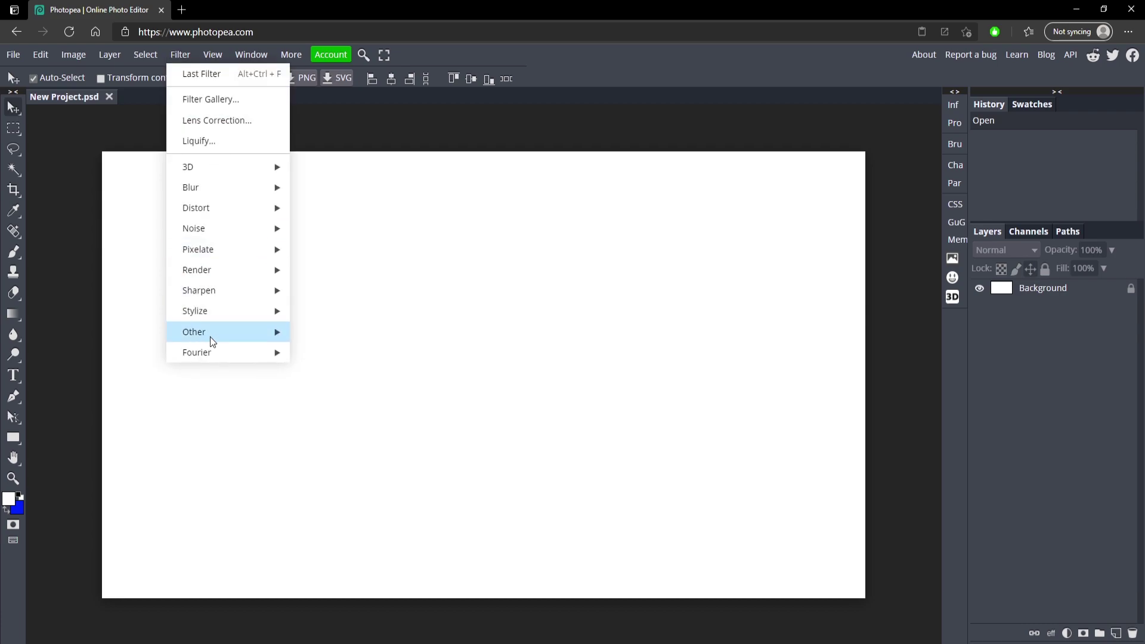
left_click(99, 56)
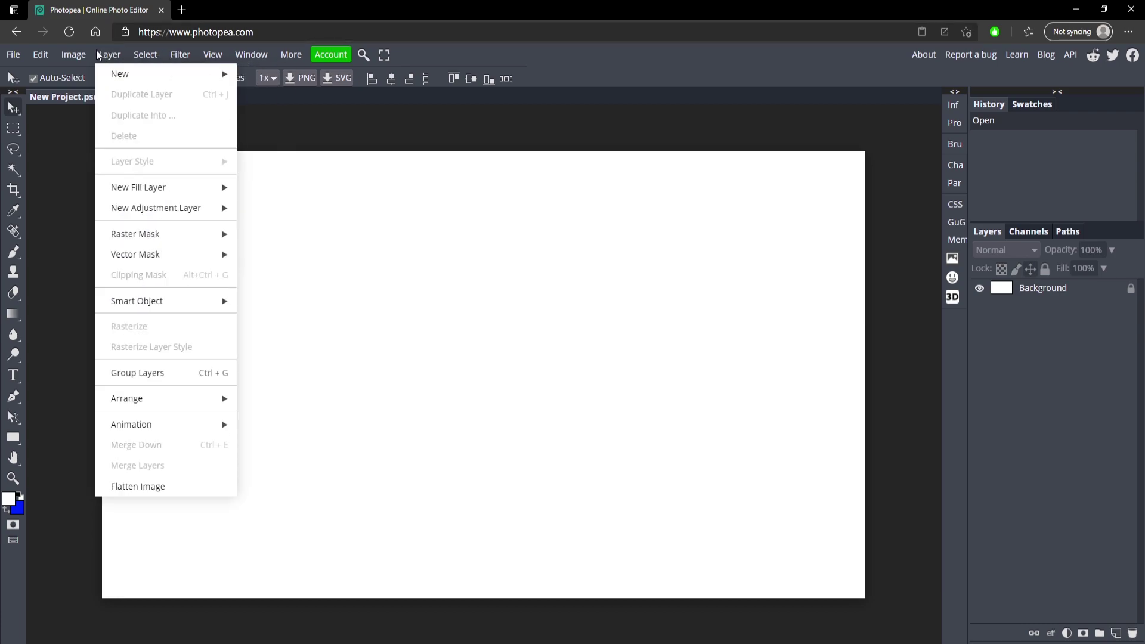
left_click(363, 53)
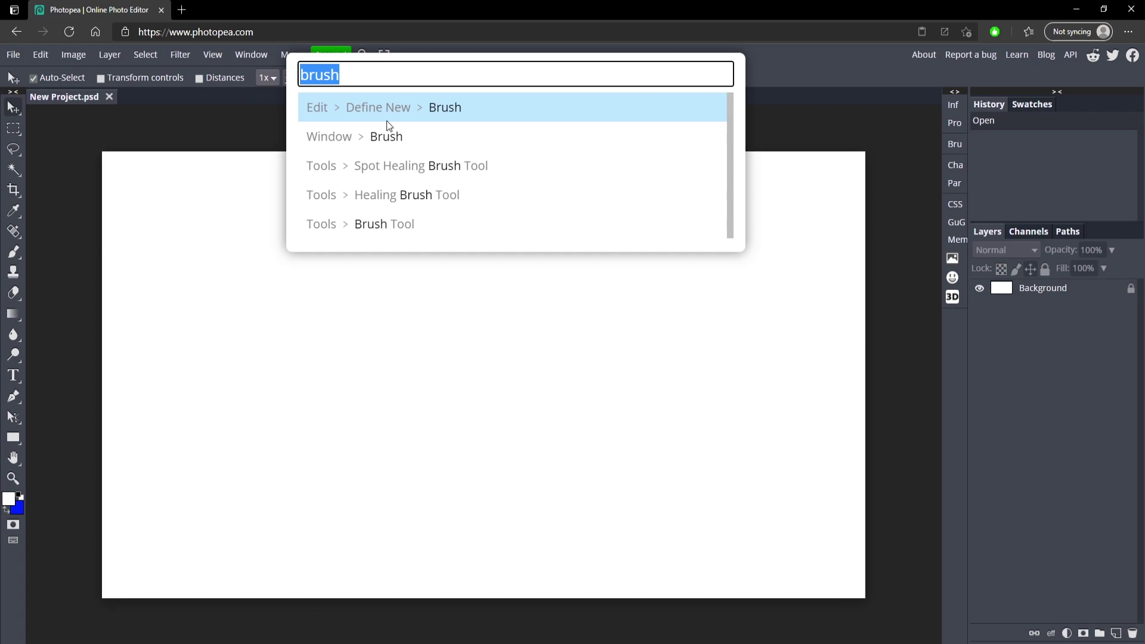
key("BackSpace")
type("f")
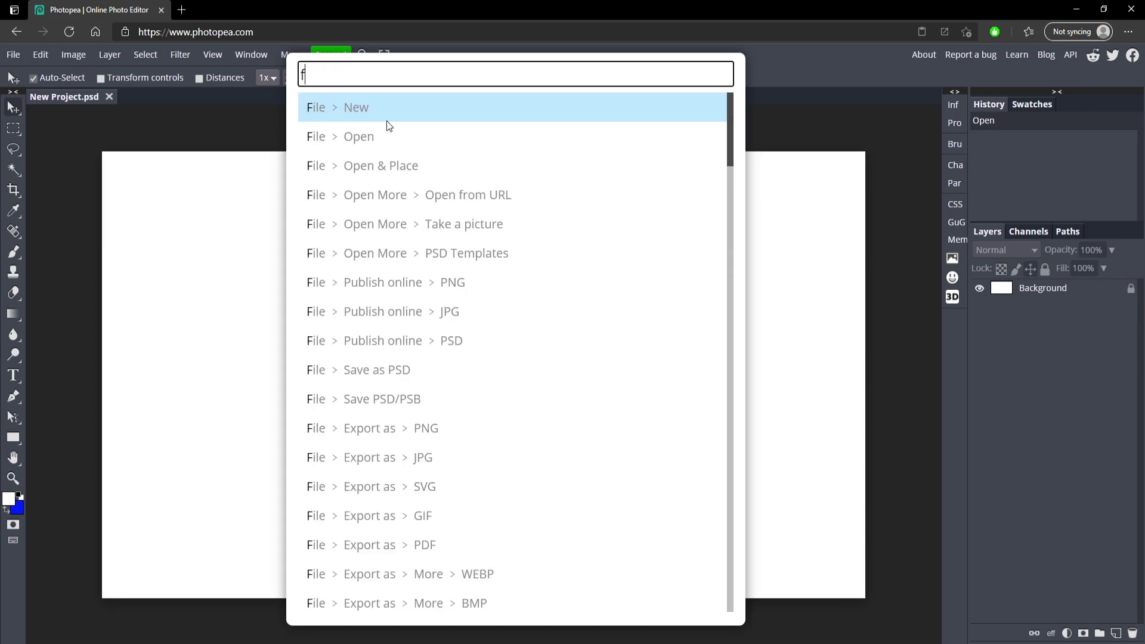
type("ilter")
key("Escape")
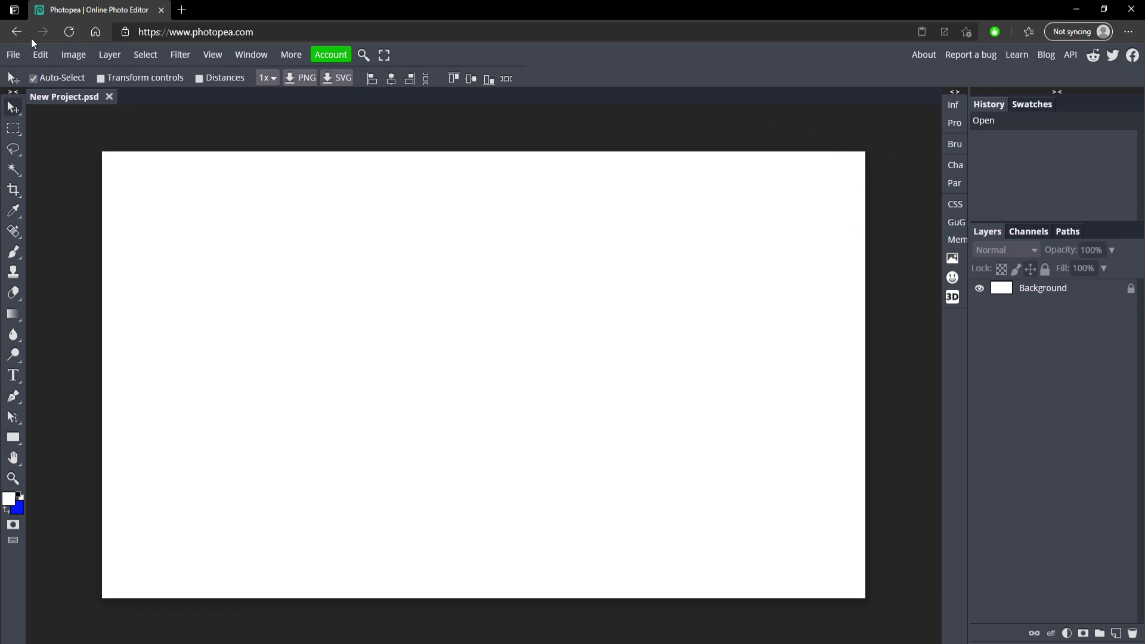
Step: Publish New Project online as a PSD through File > Publish online and confirm
left_click(12, 55)
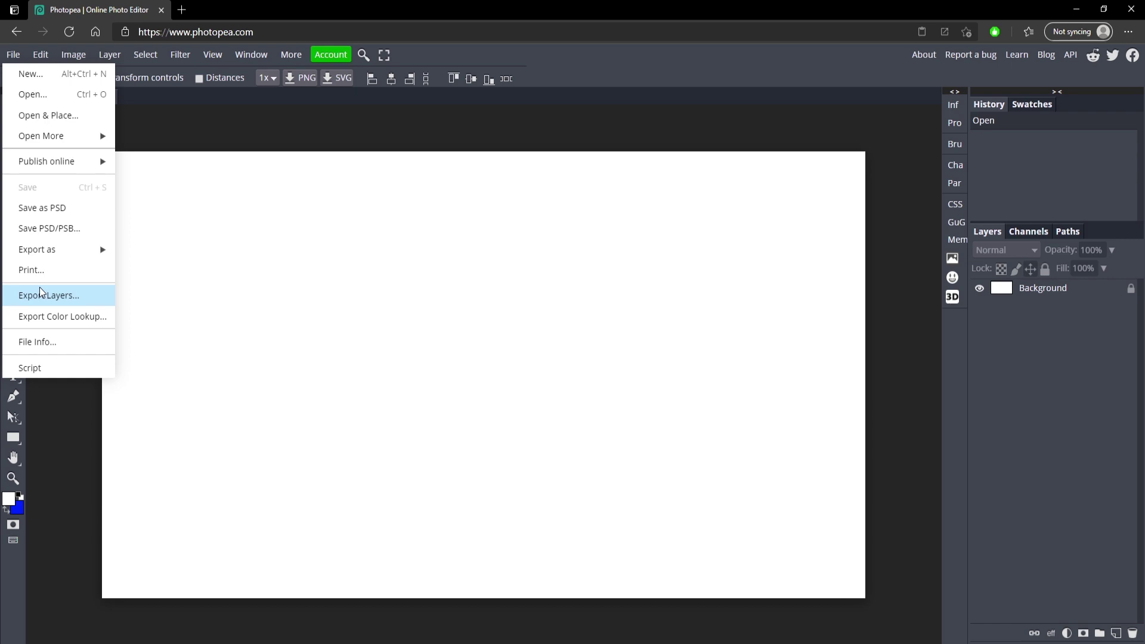
mouse_move(101, 162)
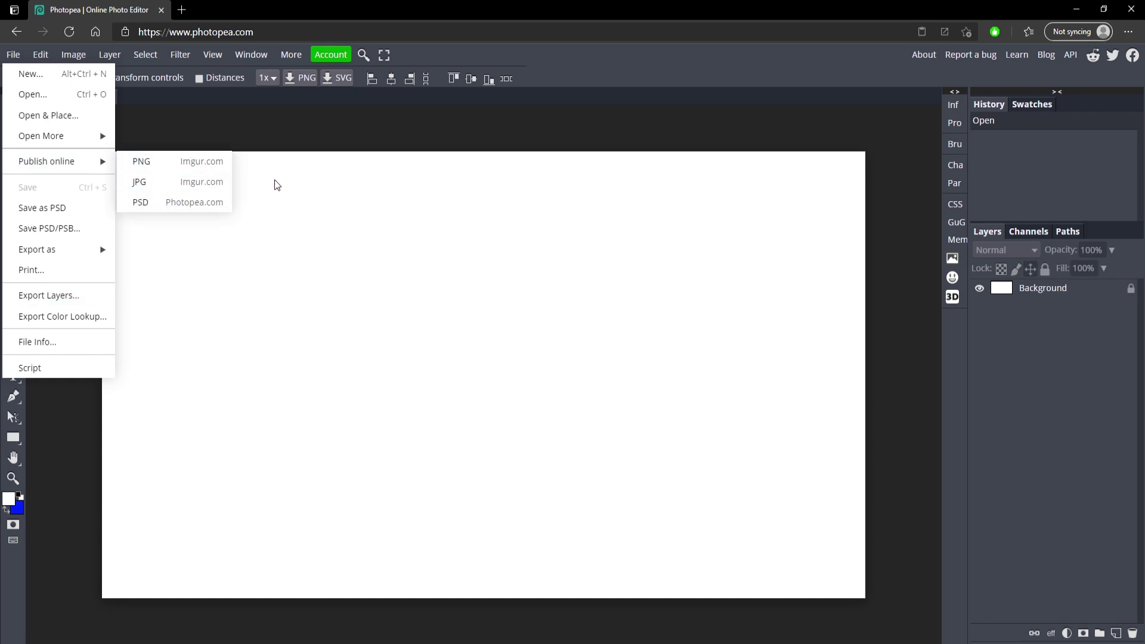
left_click(194, 204)
left_click(631, 121)
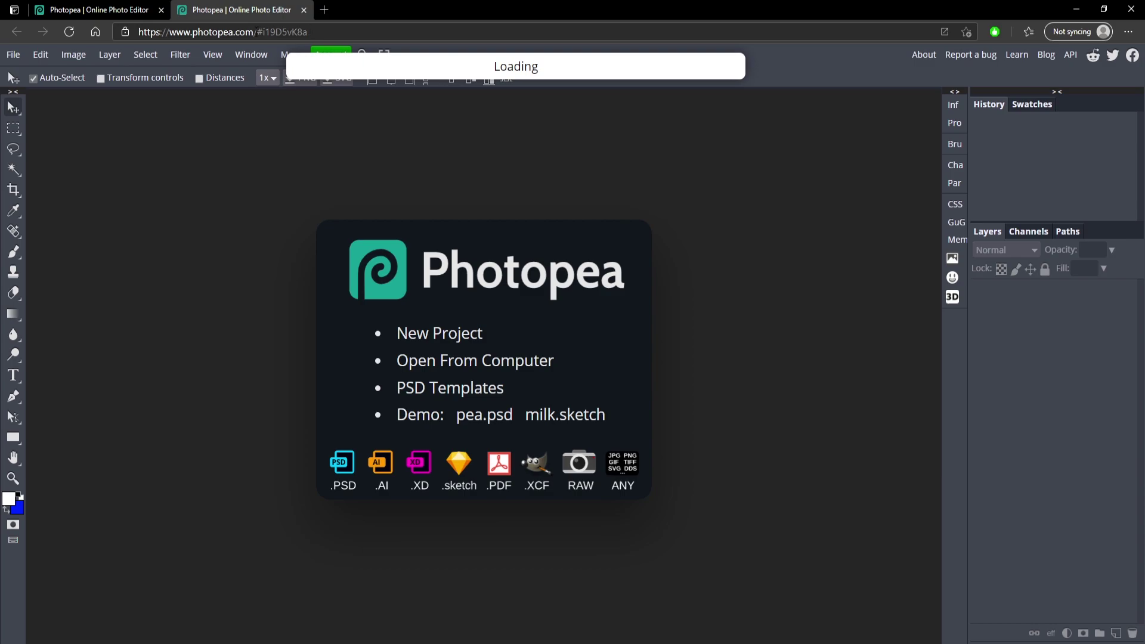
Step: Select the published copy's web address in the new tab, then close that tab
left_click_drag(304, 33, 123, 39)
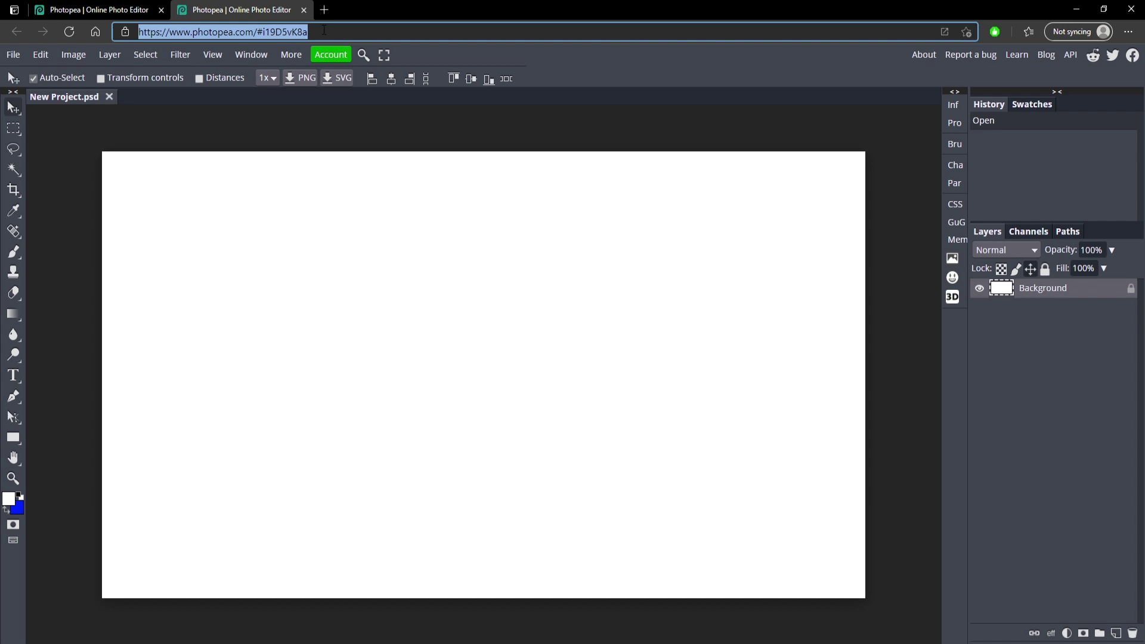
left_click_drag(335, 30, 136, 33)
left_click(303, 10)
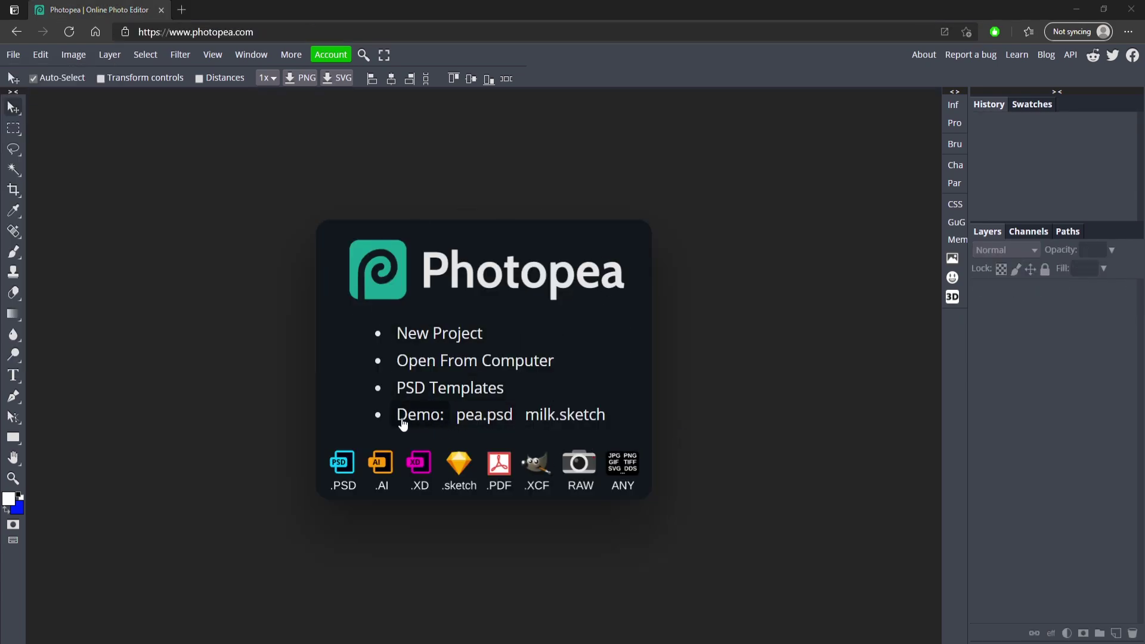
Step: Open the PSD Templates gallery and scroll through the available templates
left_click(453, 395)
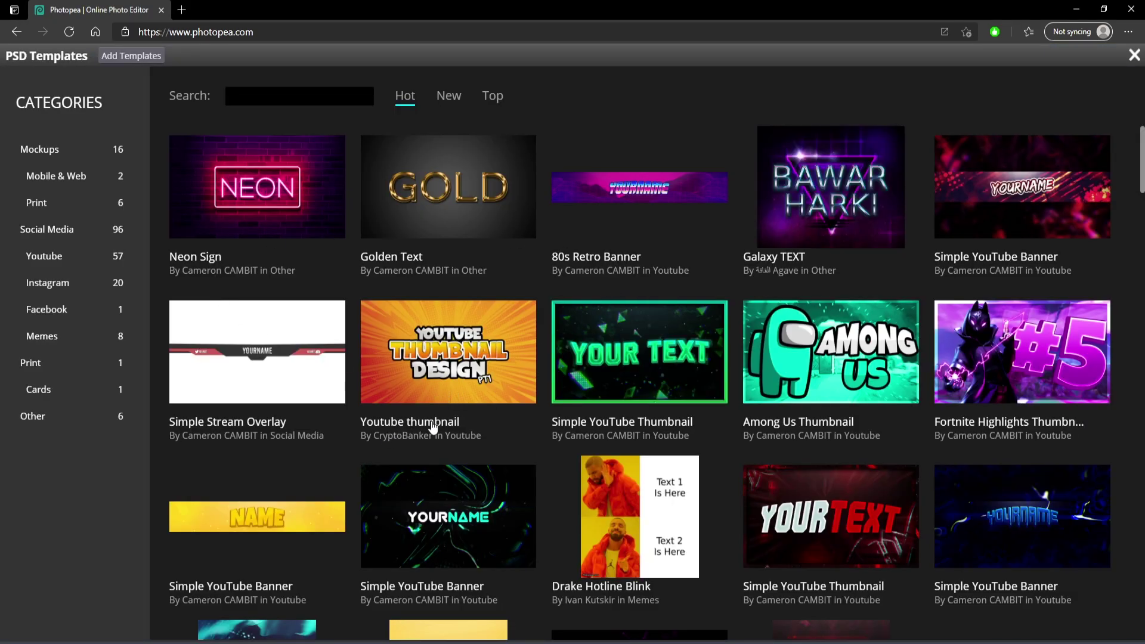
scroll(557, 424, "down", 10)
scroll(597, 388, "down", 7)
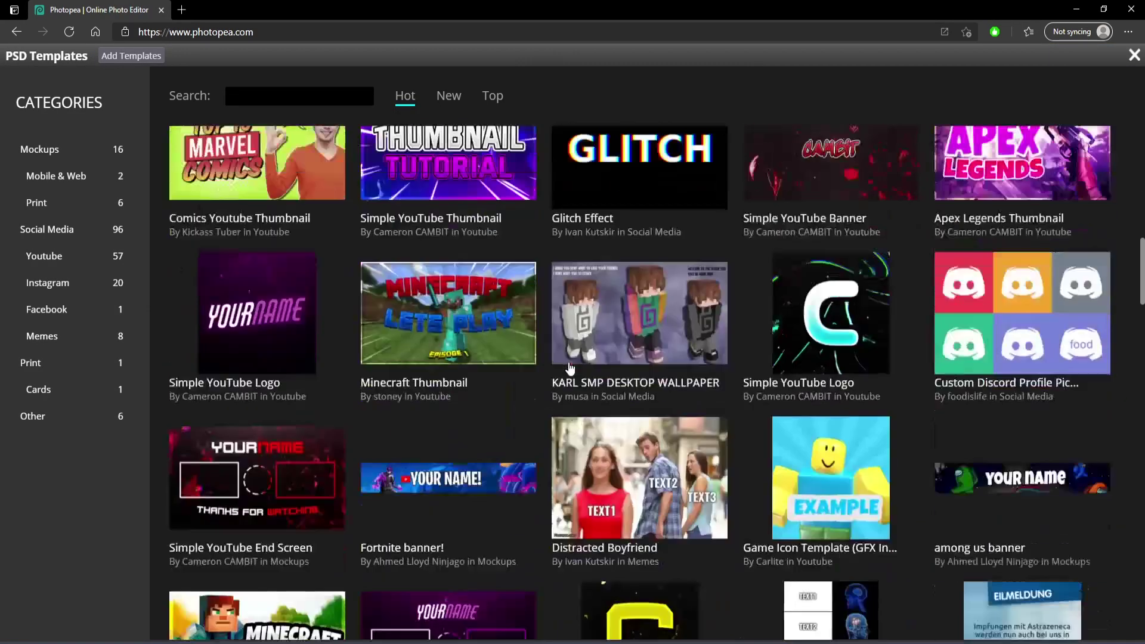
scroll(746, 411, "up", 2)
scroll(779, 419, "up", 15)
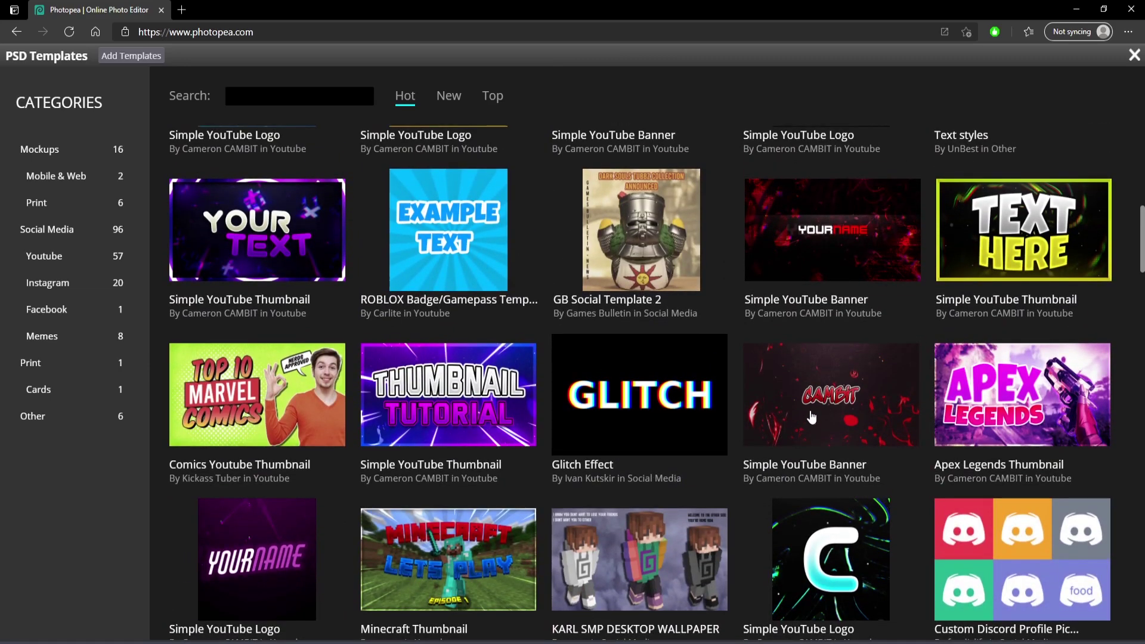
scroll(739, 370, "down", 2)
scroll(294, 304, "up", 3)
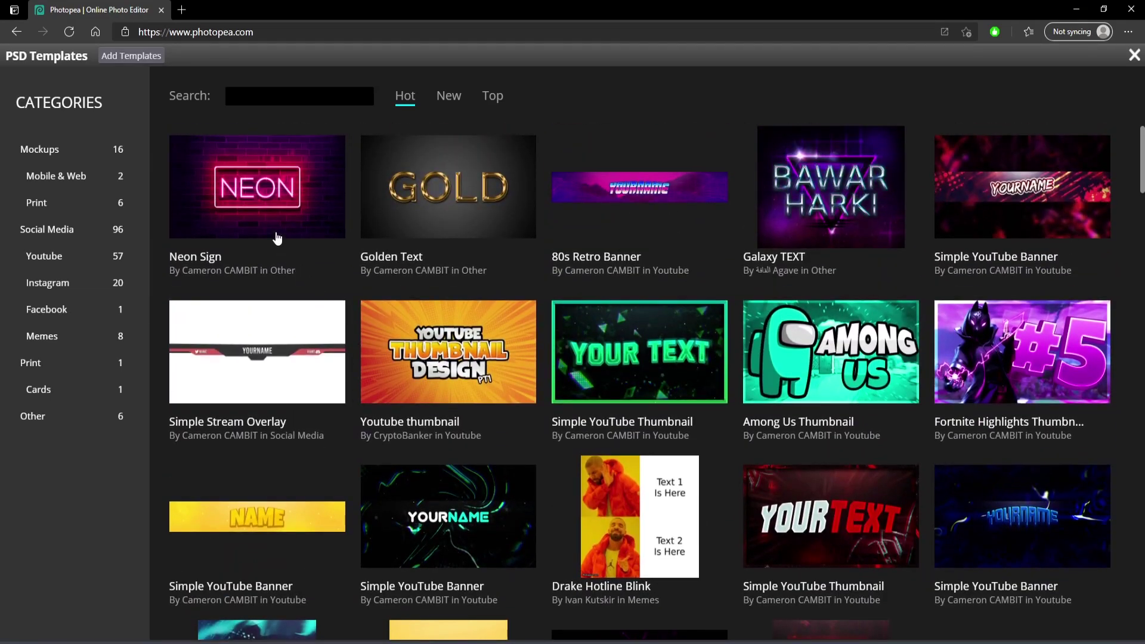
Step: View the Neon Sign template's page and load more of its comments
left_click(263, 190)
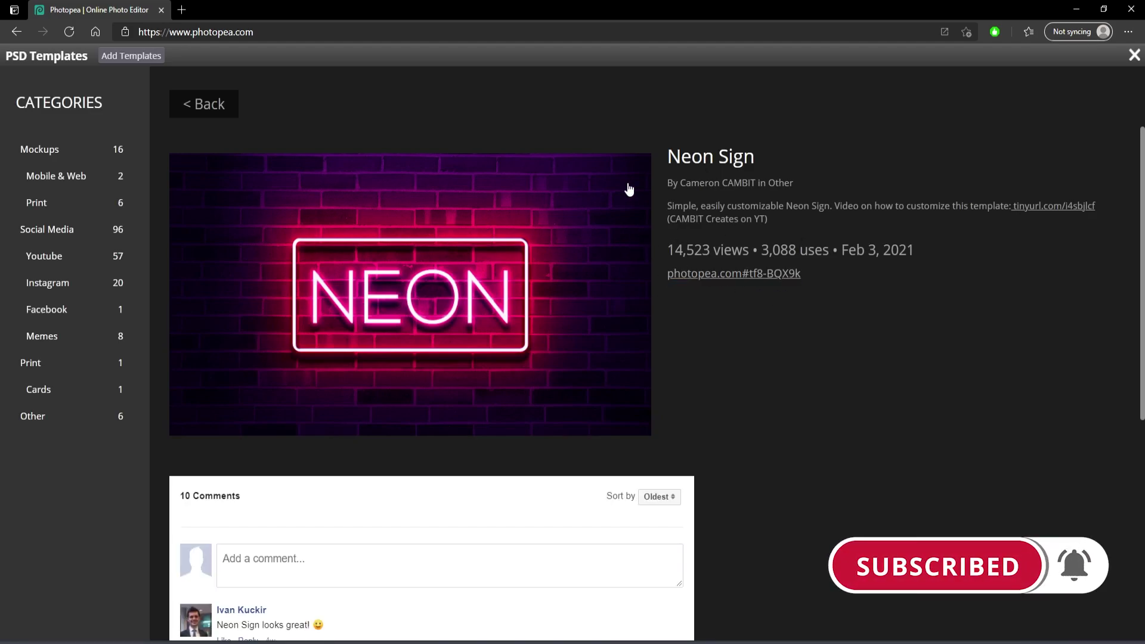
scroll(614, 295, "down", 4)
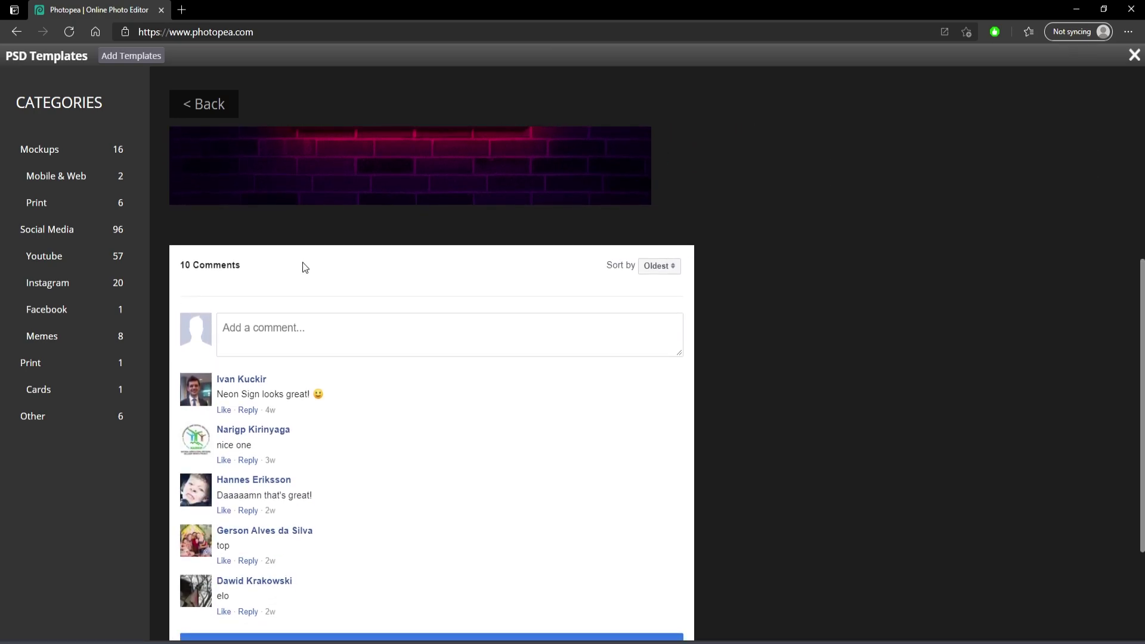
scroll(348, 399, "down", 3)
left_click(417, 495)
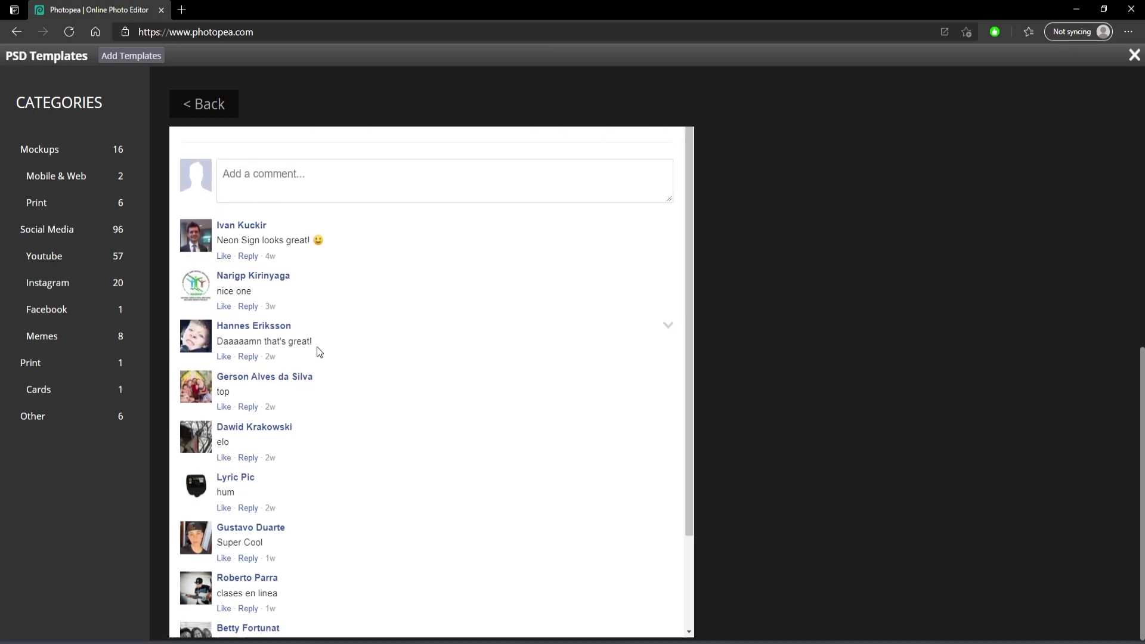
scroll(320, 346, "down", 2)
scroll(318, 322, "down", 1)
scroll(276, 392, "up", 2)
left_click_drag(327, 240, 218, 240)
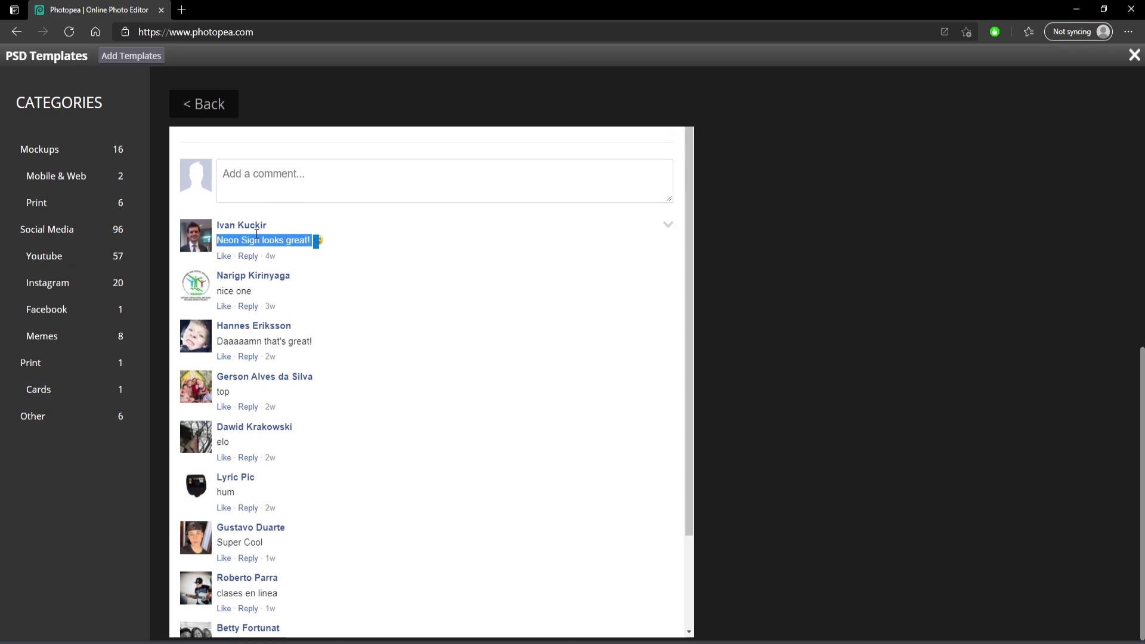
scroll(221, 240, "up", 5)
scroll(477, 245, "down", 1)
scroll(418, 299, "down", 5)
scroll(422, 357, "down", 2)
scroll(839, 366, "up", 5)
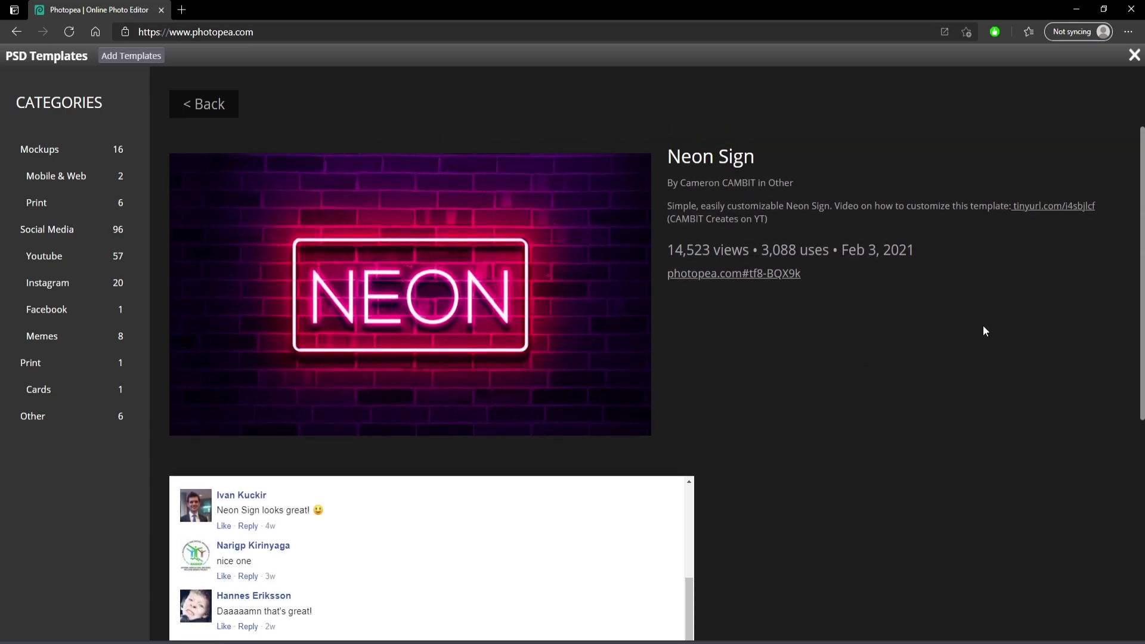
Step: Go back to the template gallery, then close it to return to the blank canvas
left_click(197, 105)
scroll(835, 358, "down", 10)
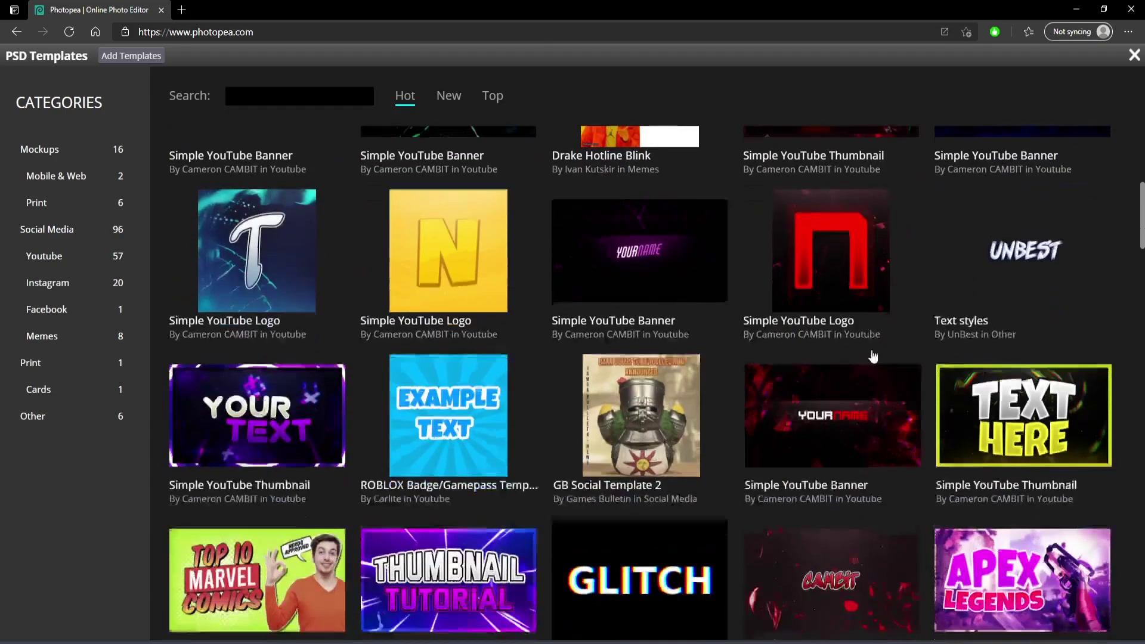
scroll(814, 364, "down", 8)
key("Escape")
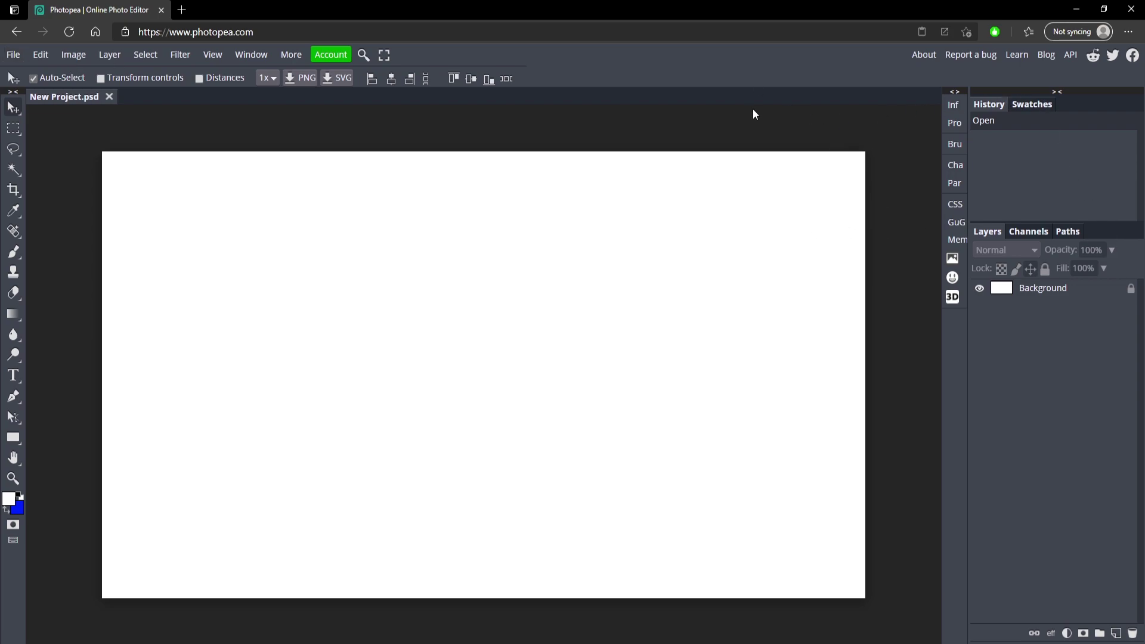
Step: Expand and collapse the docked side panels and the Layers/History column
left_click(955, 92)
left_click(846, 92)
left_click(1058, 92)
left_click(1131, 92)
Step: Narrow the right panel column, then add empty layers Layer 1 to Layer 4 above Background
left_click_drag(969, 386, 1096, 384)
right_click(1097, 378)
left_click_drag(1038, 438, 1016, 427)
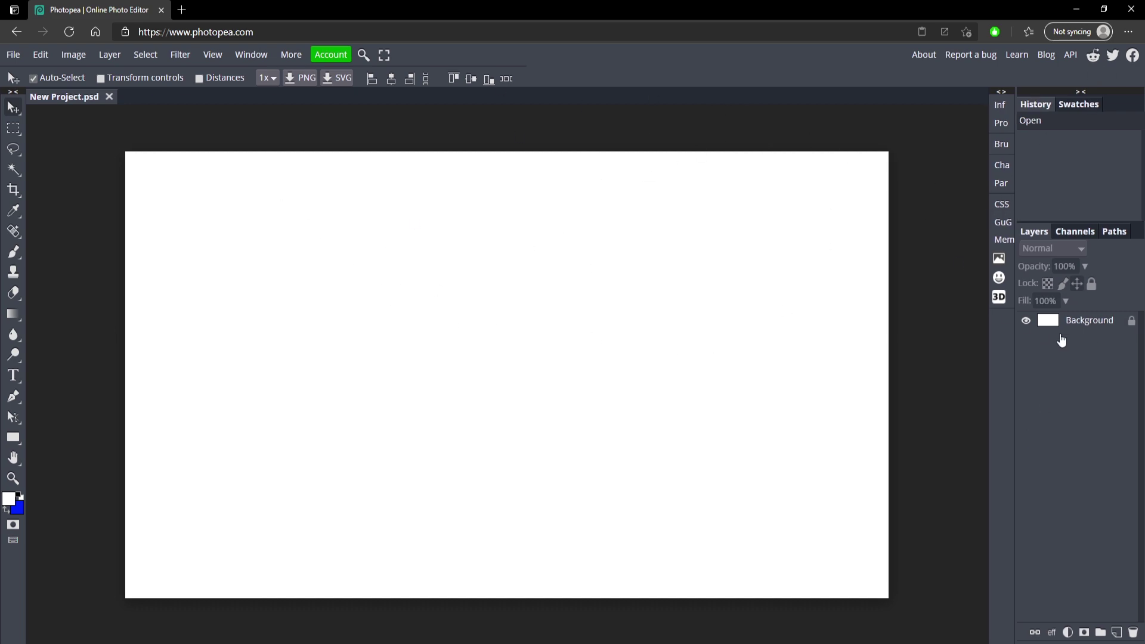
left_click(1095, 333)
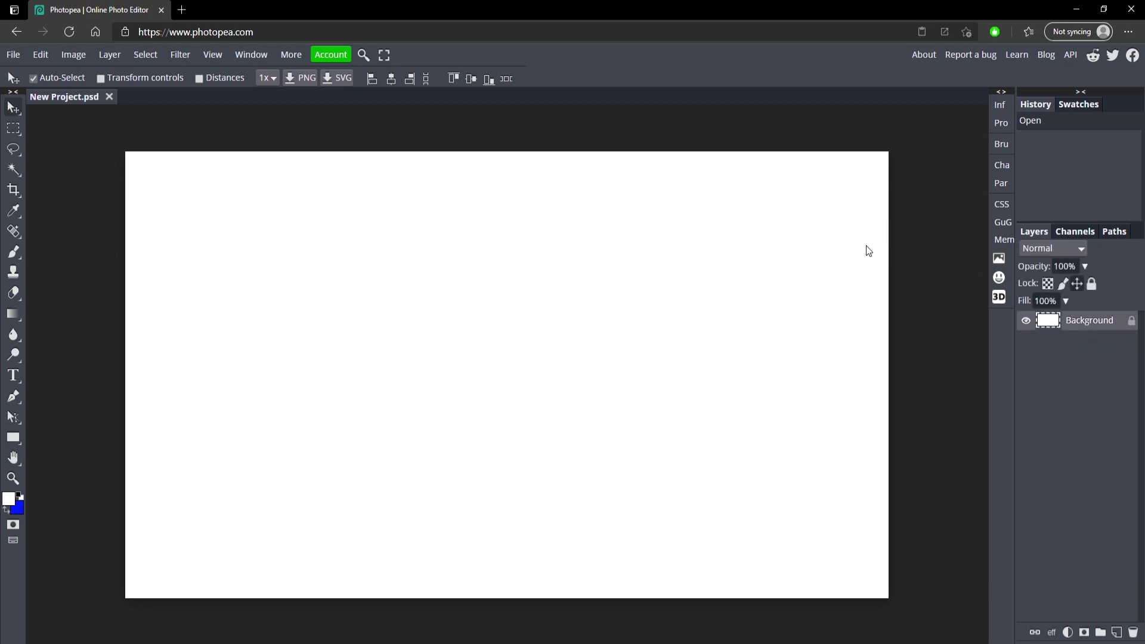
key("ctrl+shift+n")
key("ctrl+shift+n")
key("ctrl+shift+n")
key("ctrl+shift+n")
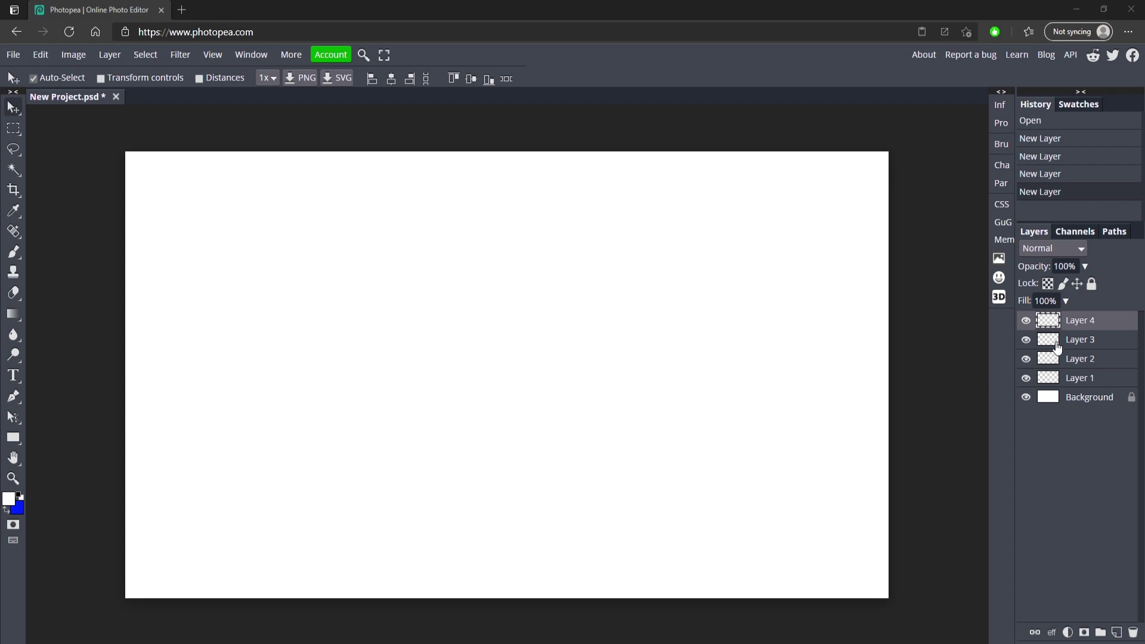
Step: Select Layer 3 and lock all of its properties
left_click(1098, 341)
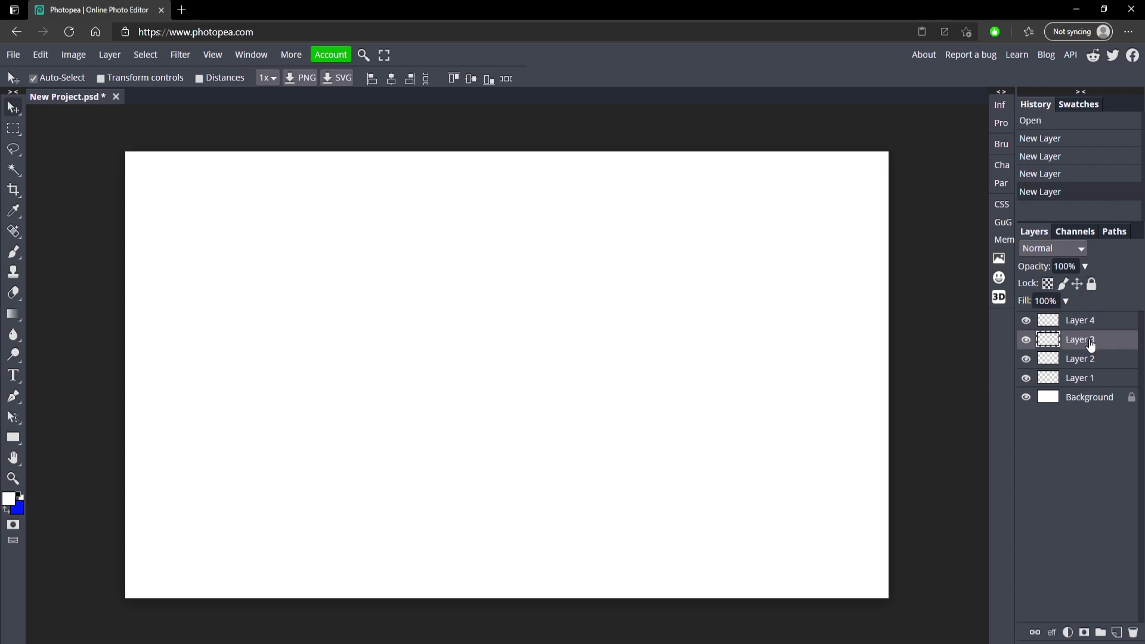
left_click(1091, 284)
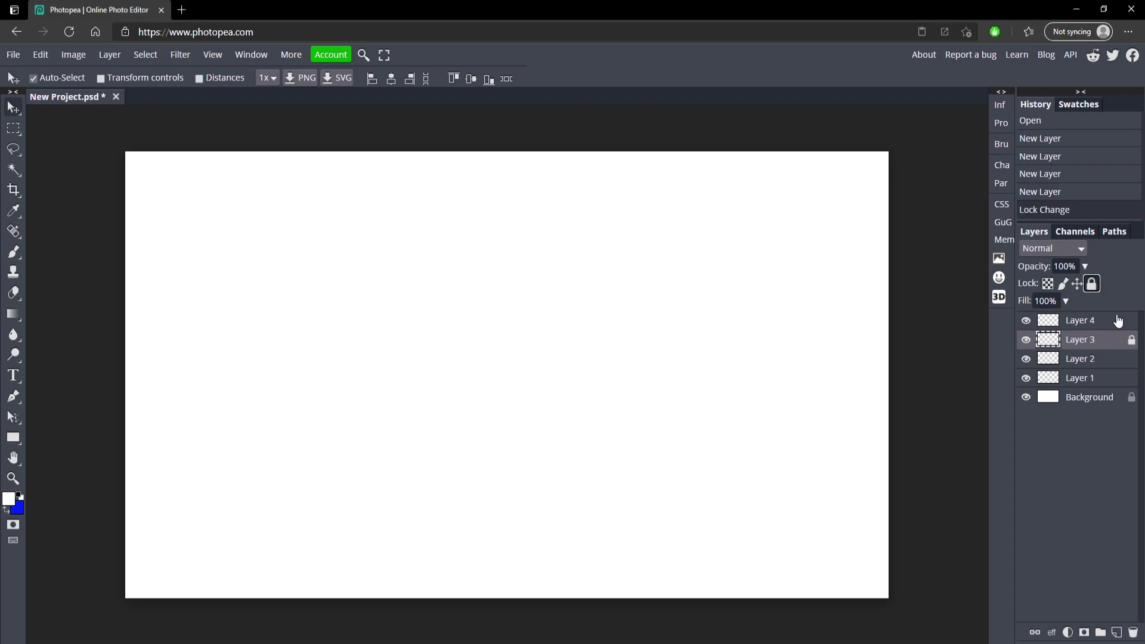
left_click(323, 318)
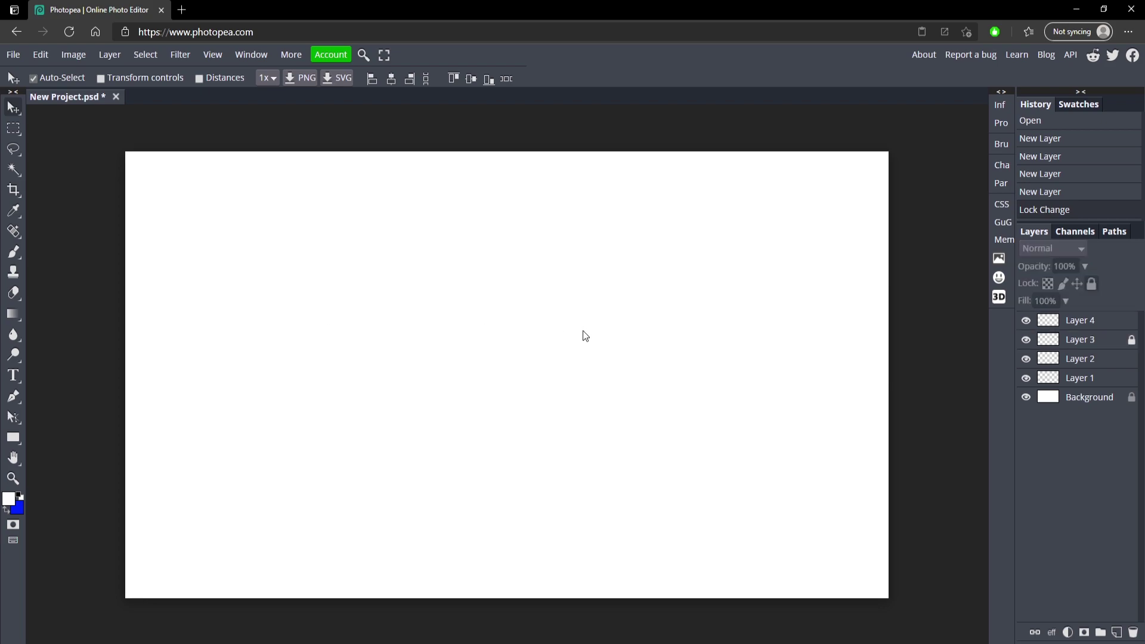
left_click(1077, 345)
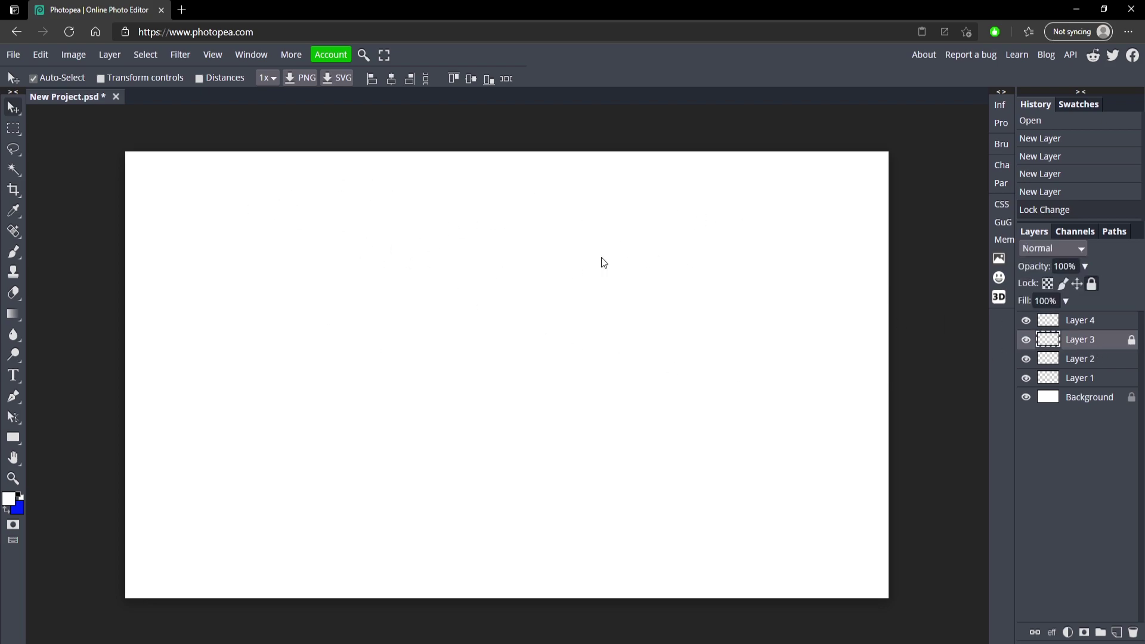
left_click(466, 257)
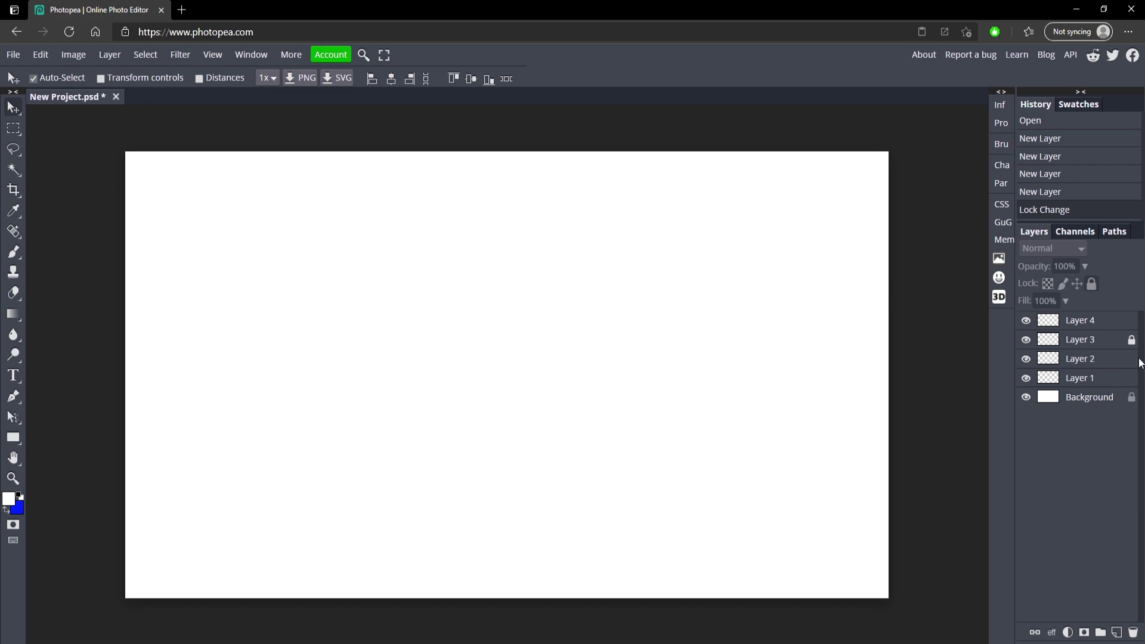
Step: Unlock and re-lock Layer 3 completely, then open Photopea's bug reports on GitHub
left_click(1131, 341)
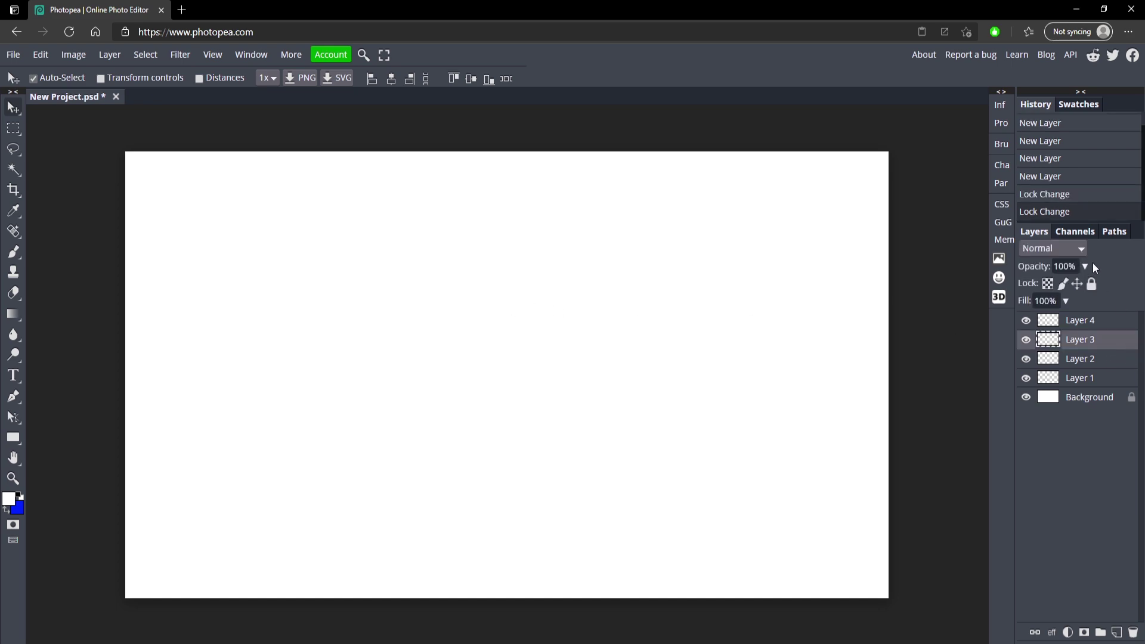
left_click(1097, 285)
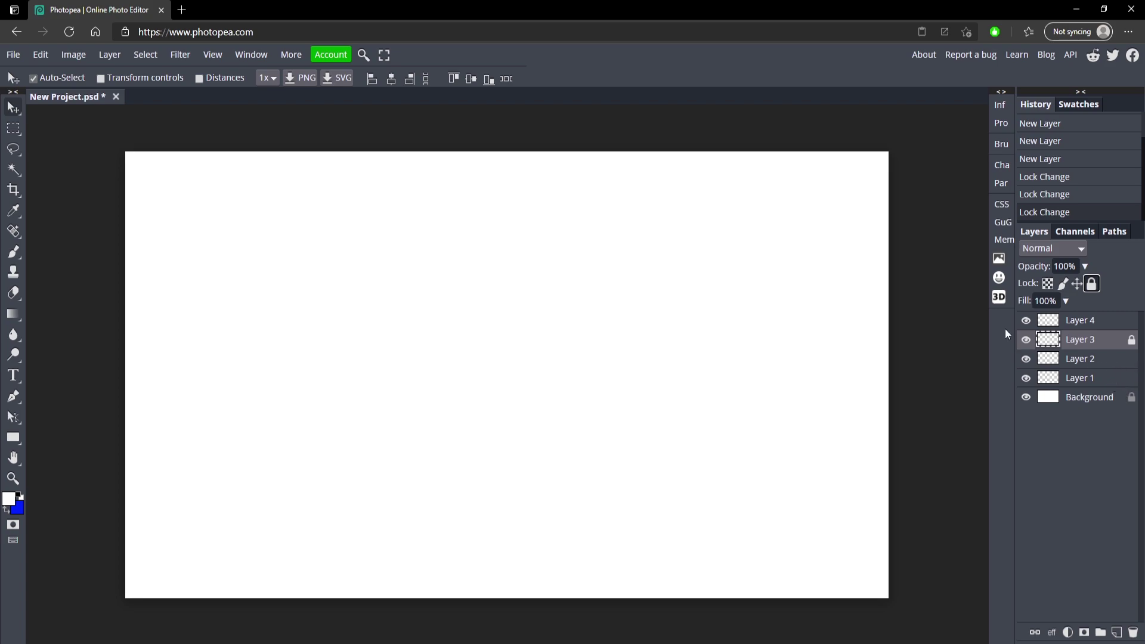
left_click_drag(459, 294, 582, 296)
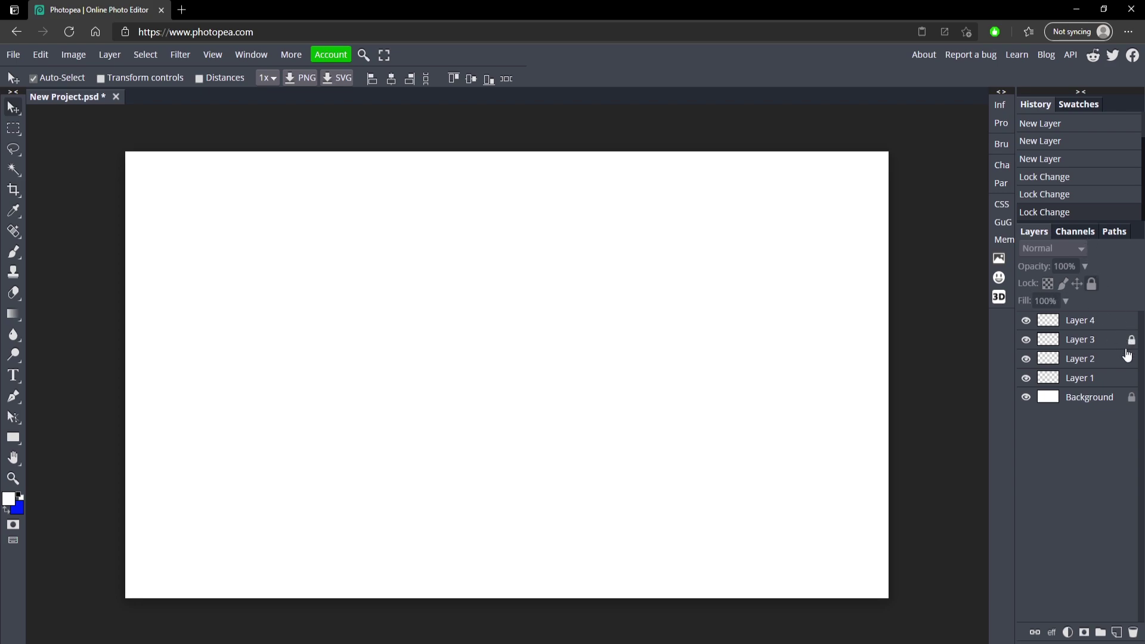
left_click(972, 55)
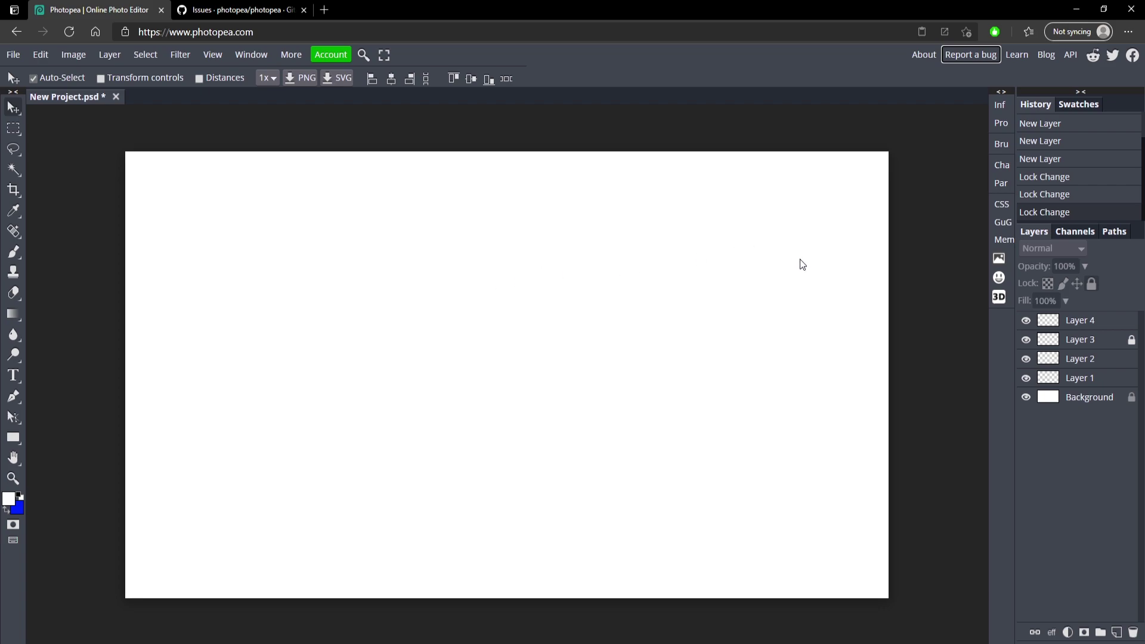
Step: Open Photopea's GitHub issues page and scroll through the first page of open issues
left_click(973, 55)
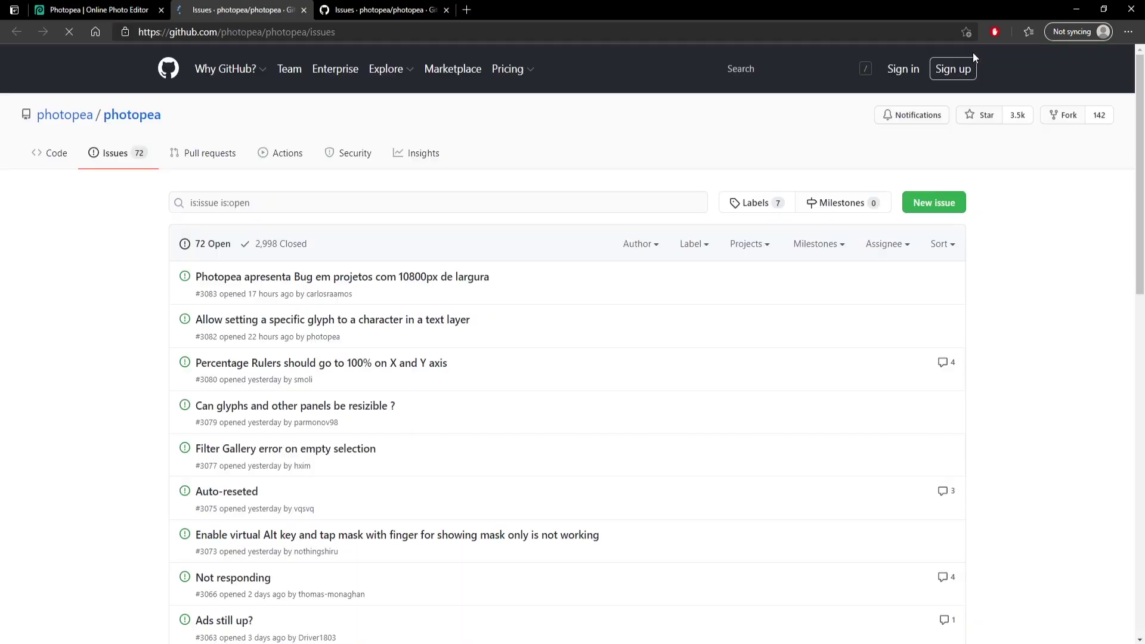
scroll(328, 292, "down", 7)
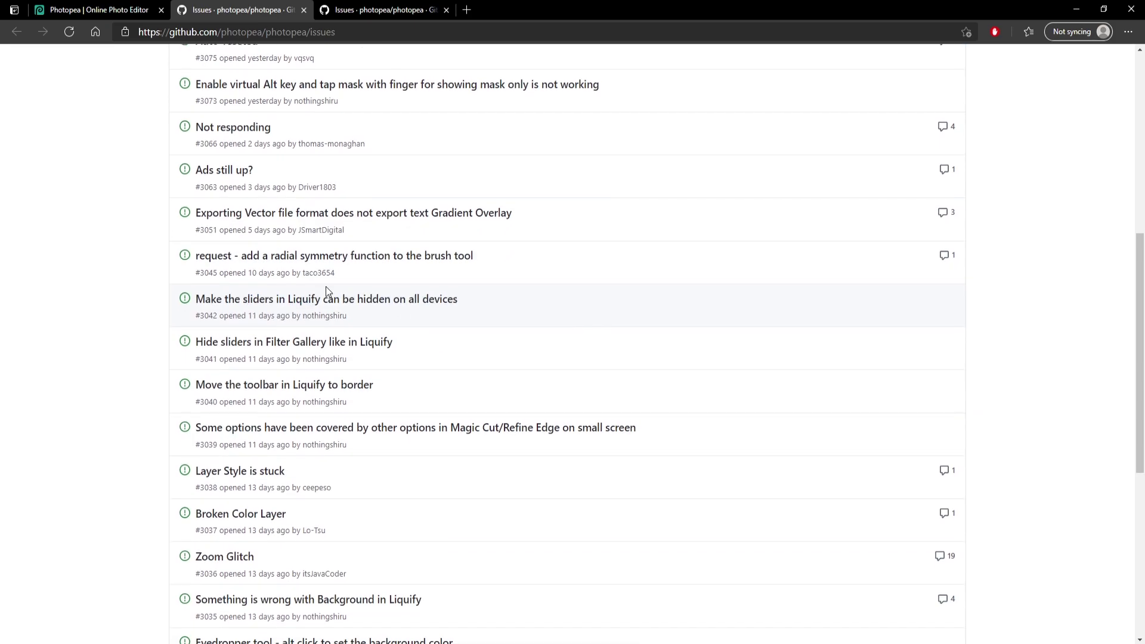
scroll(417, 364, "down", 5)
scroll(380, 382, "down", 1)
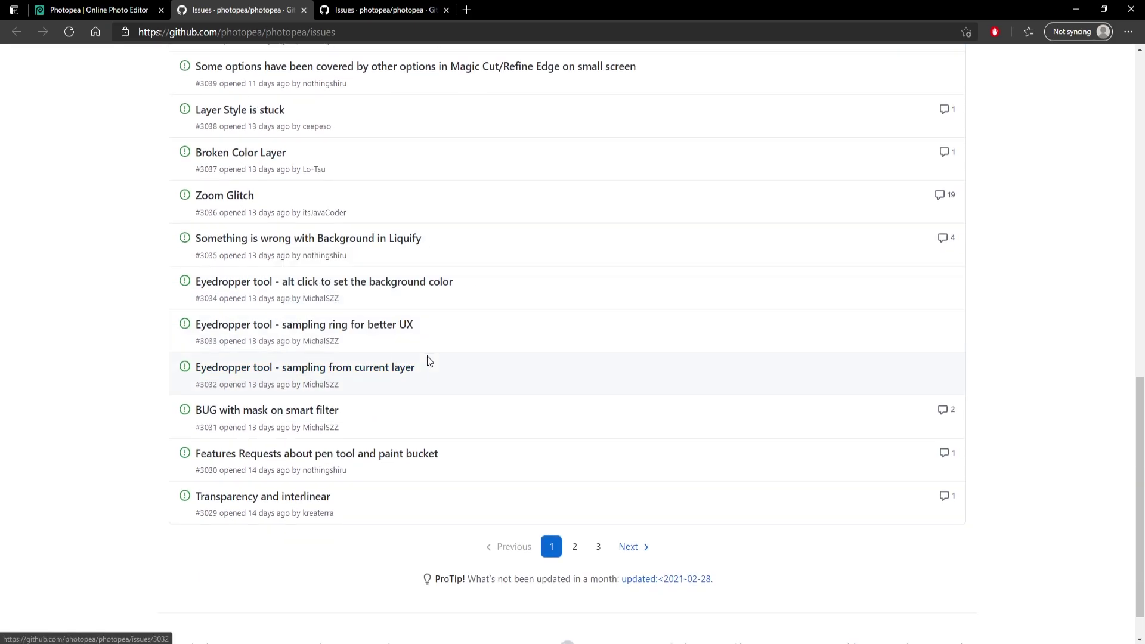
scroll(484, 337, "up", 13)
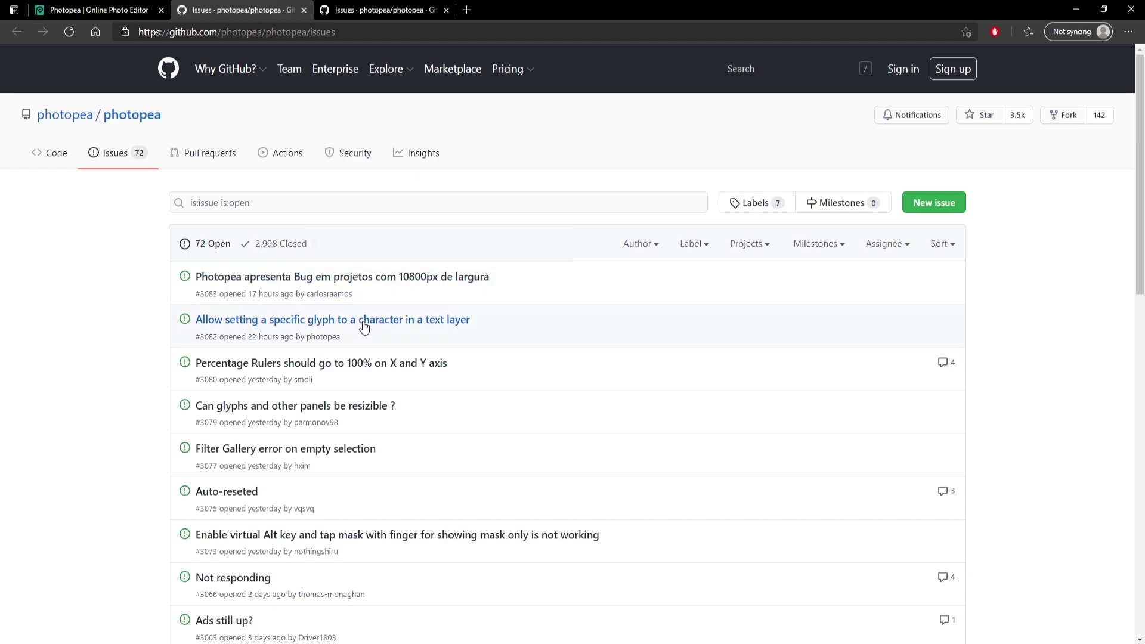
mouse_move(309, 373)
scroll(338, 376, "down", 6)
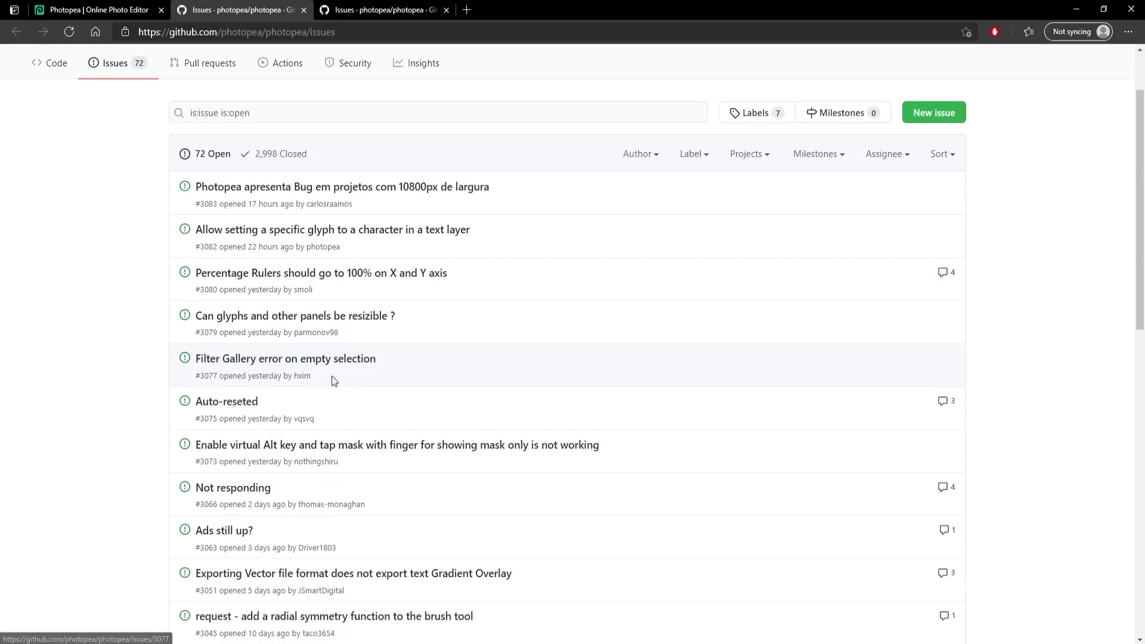
scroll(344, 389, "down", 5)
scroll(659, 406, "up", 12)
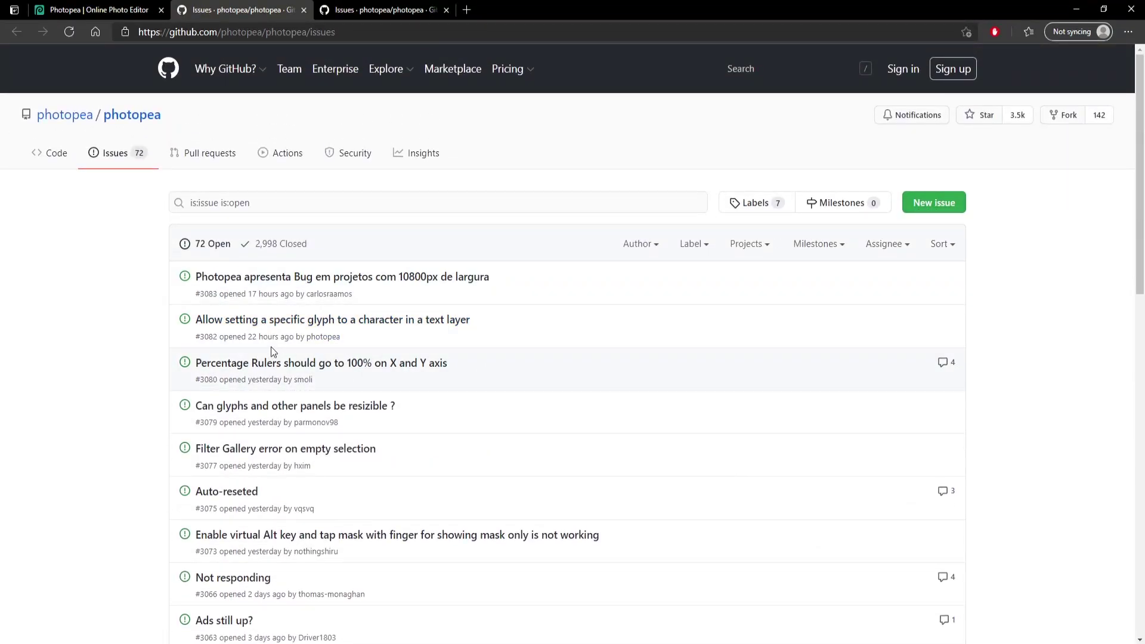
scroll(611, 303, "down", 13)
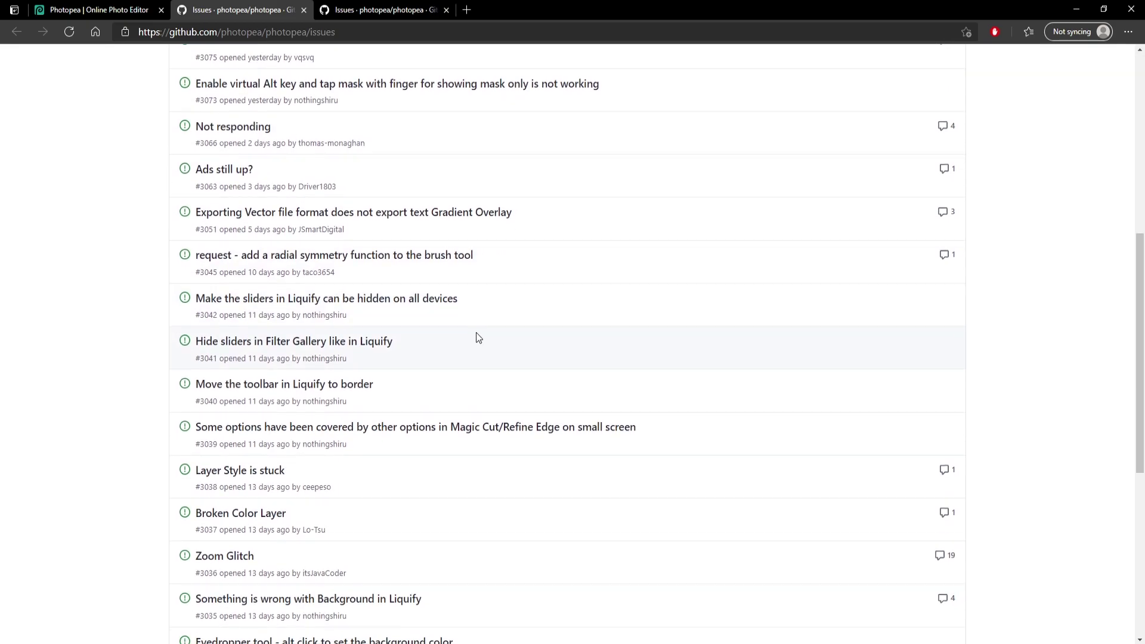
Step: Browse issue pages 2 and 3, then go back to page 2
left_click(576, 548)
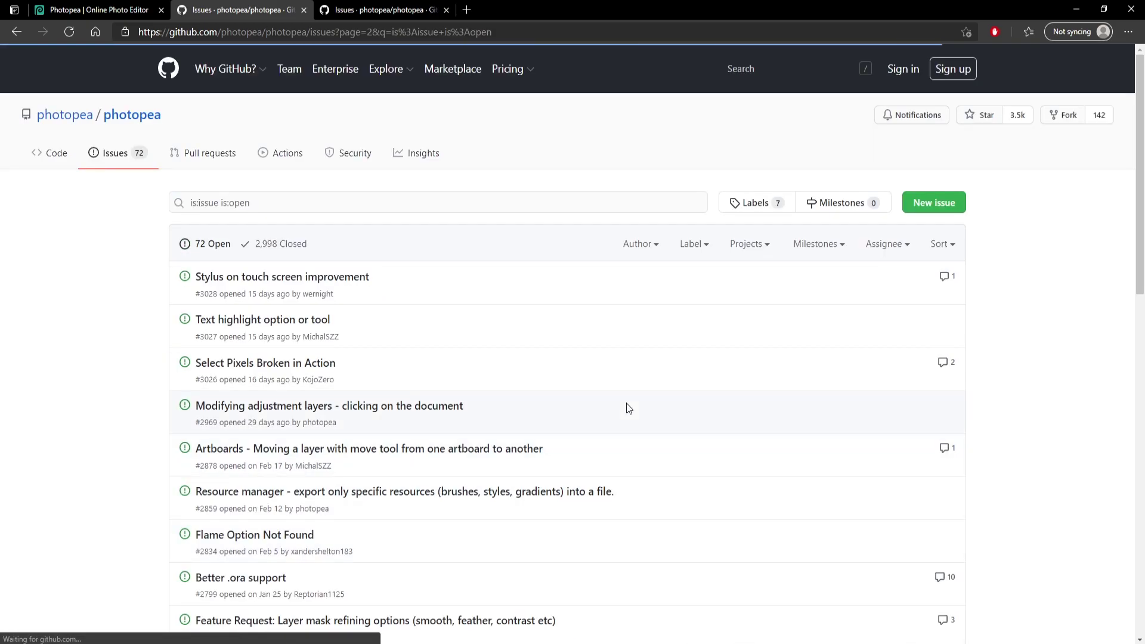
scroll(627, 411, "down", 13)
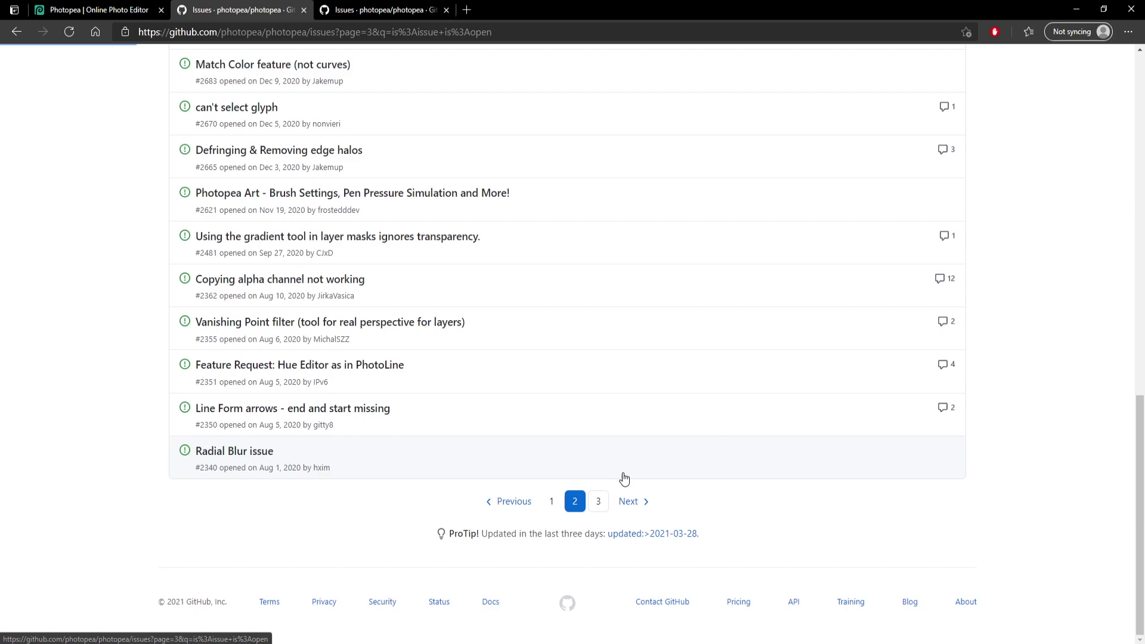
left_click(599, 502)
scroll(570, 331, "down", 7)
scroll(584, 405, "down", 5)
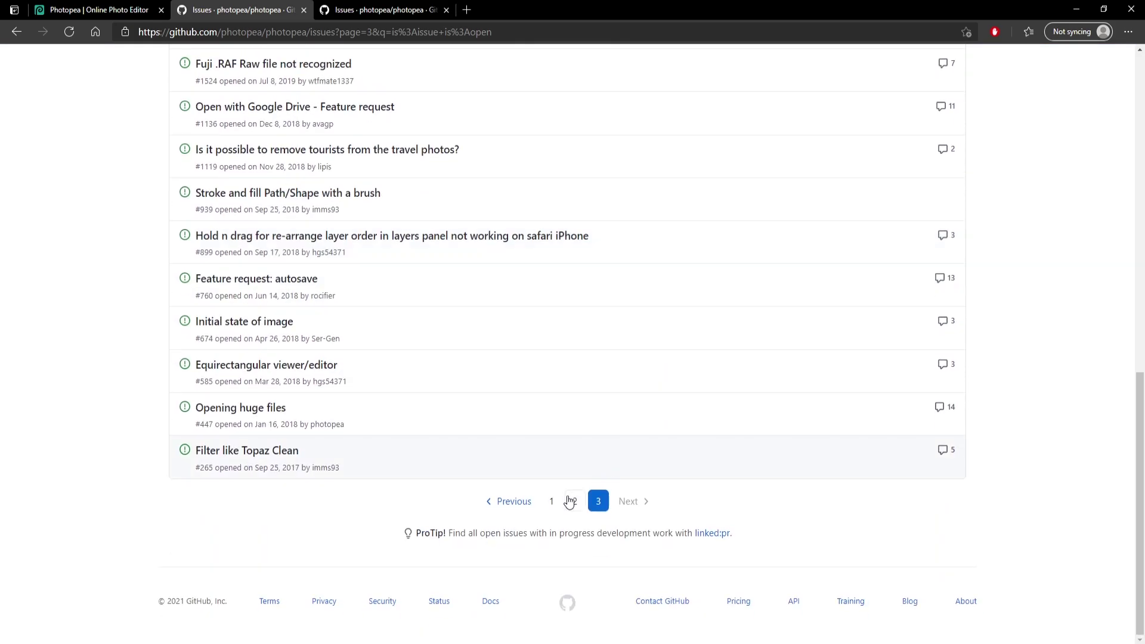
left_click(570, 502)
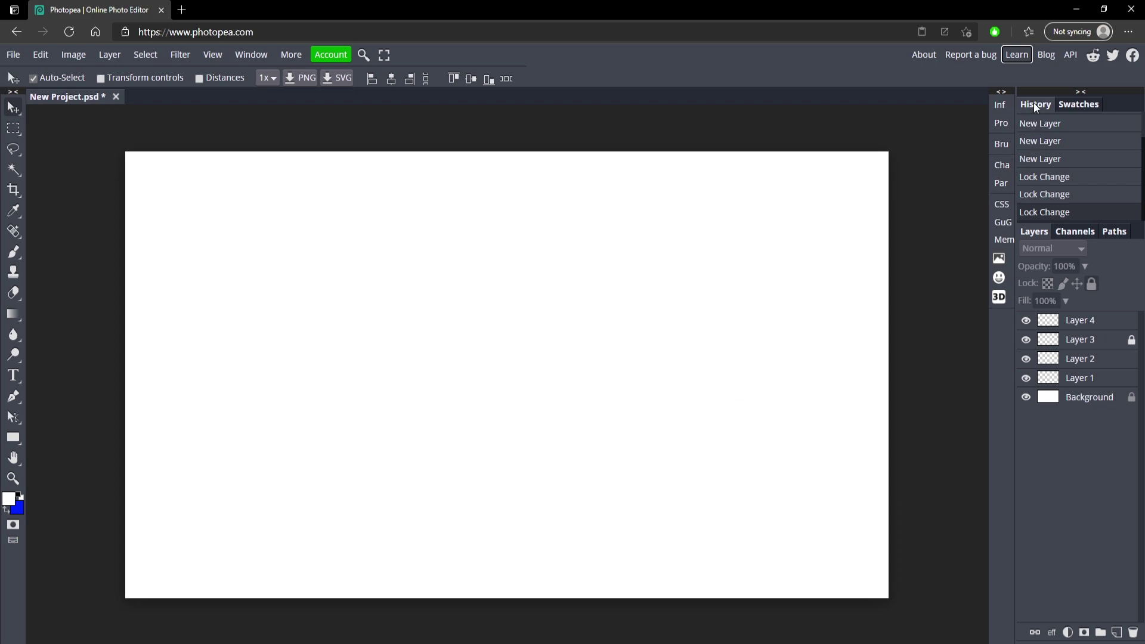
Step: Open Learn Photopea and read through the Introduction page, selecting sentences of its text
left_click(1021, 56)
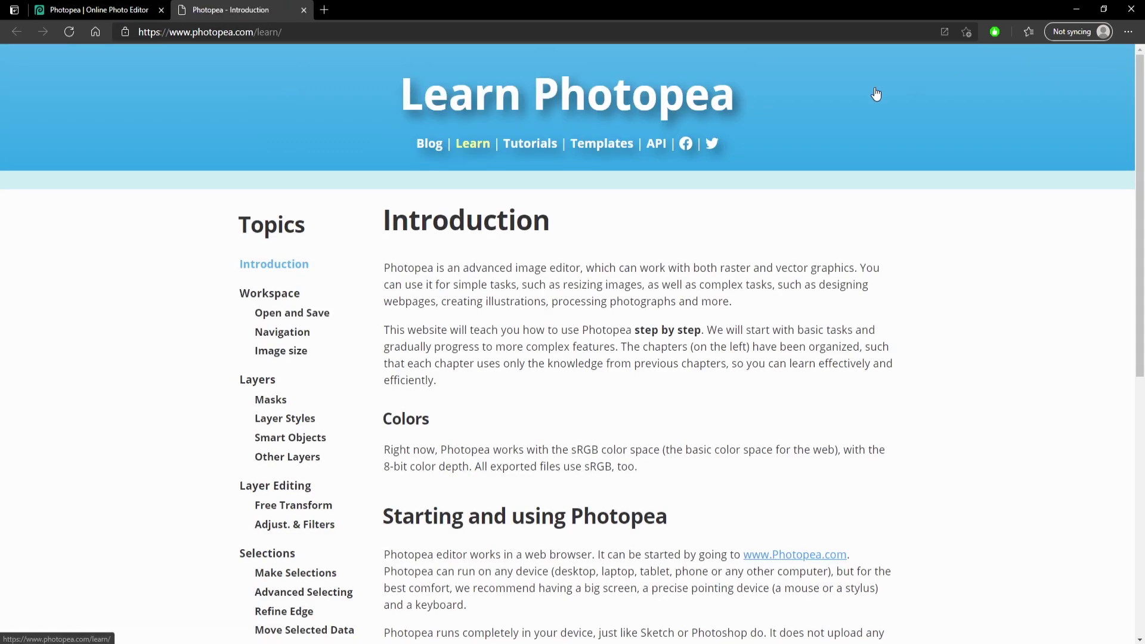
scroll(278, 252, "down", 10)
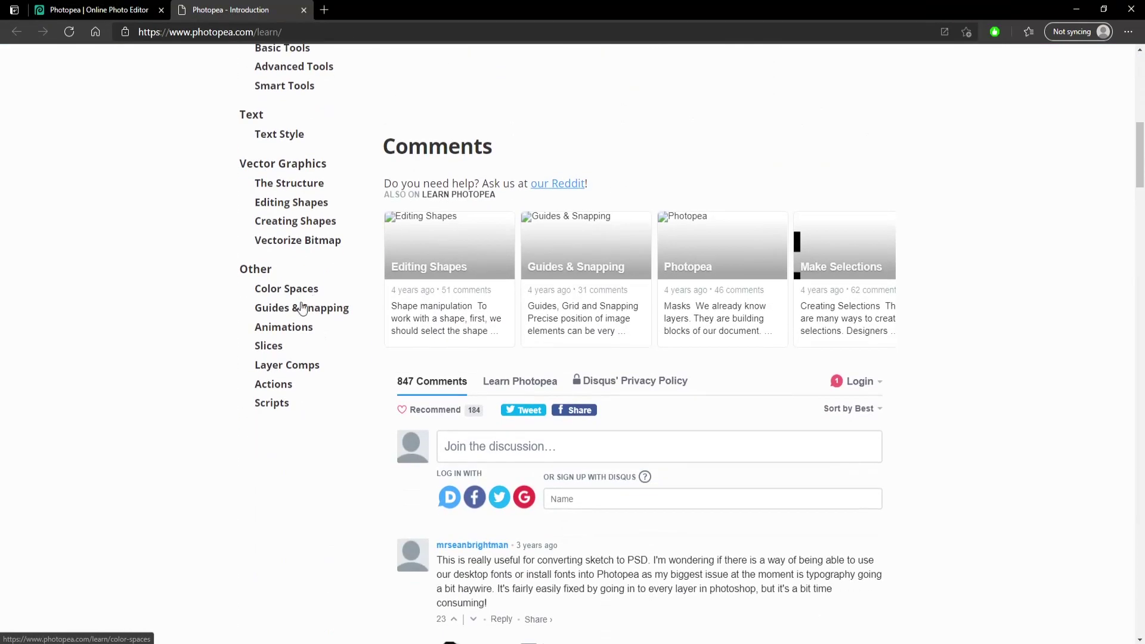
scroll(306, 306, "down", 6)
scroll(334, 418, "up", 12)
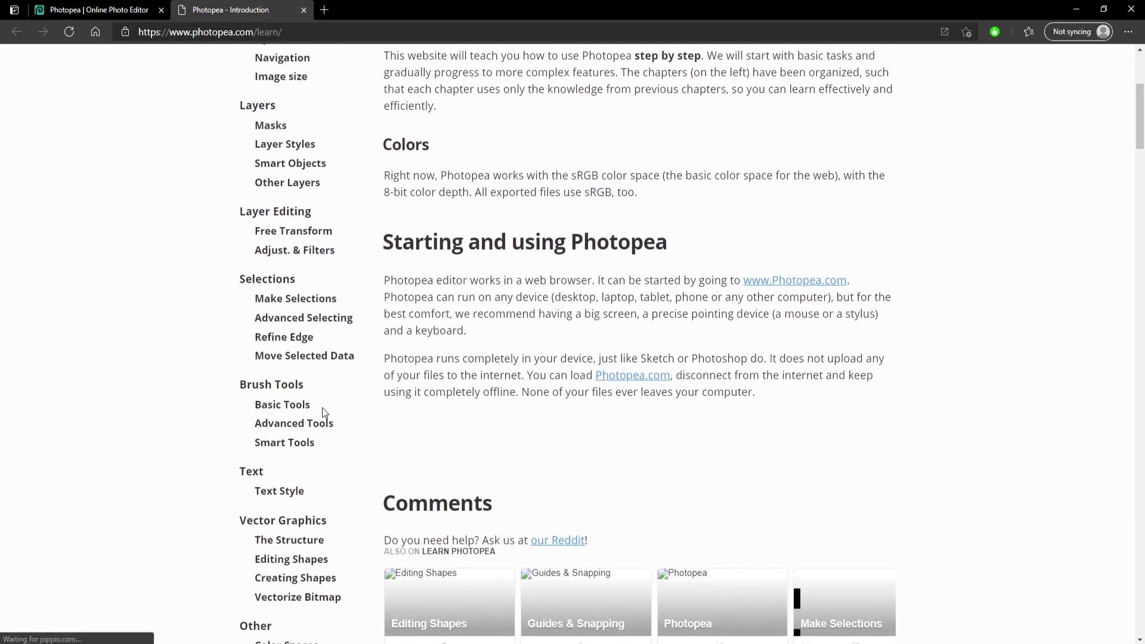
scroll(322, 408, "up", 5)
left_click_drag(439, 363, 437, 381)
scroll(467, 425, "down", 2)
right_click(586, 203)
left_click(467, 424)
scroll(467, 424, "down", 3)
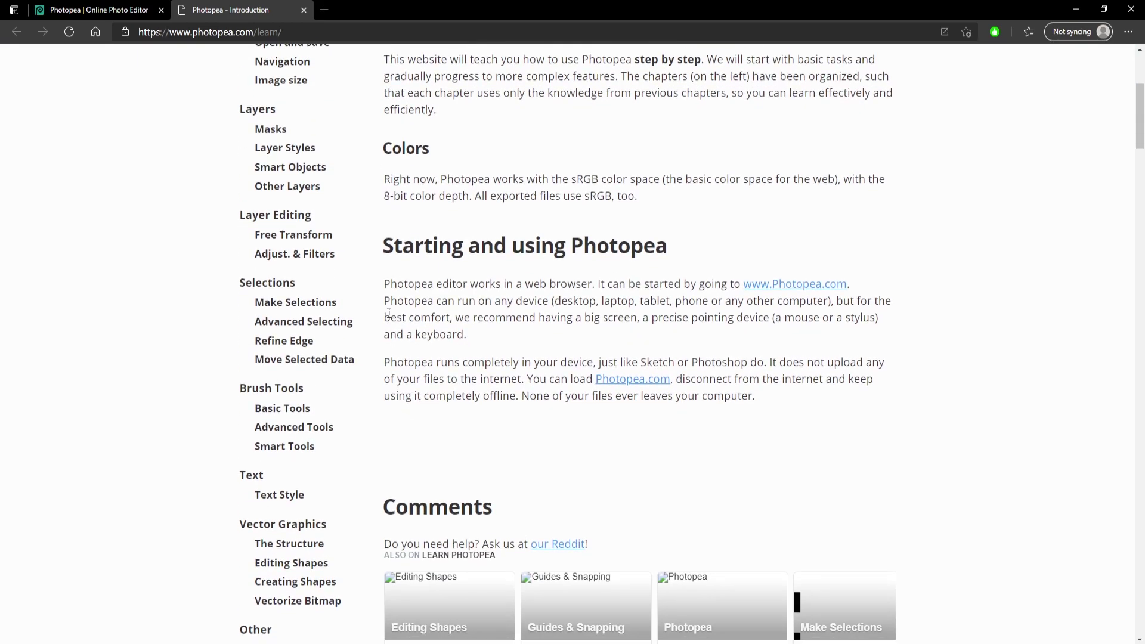
left_click_drag(467, 334, 391, 300)
Step: Open the Free Transform lesson and read down to the Perspective transform section
left_click(289, 239)
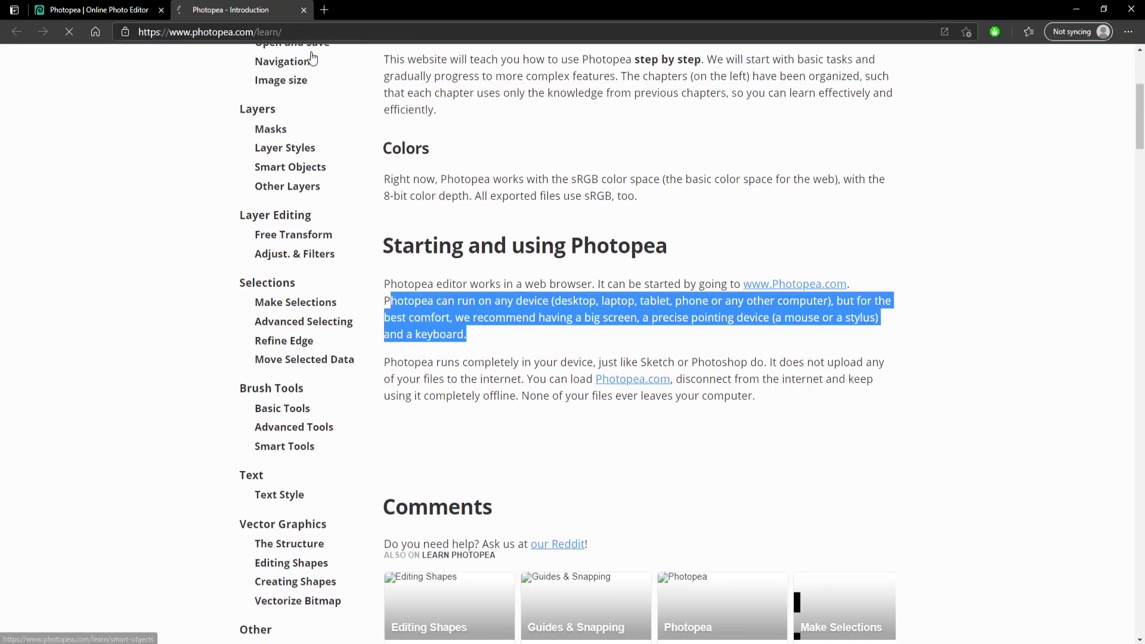
left_click_drag(483, 312, 397, 199)
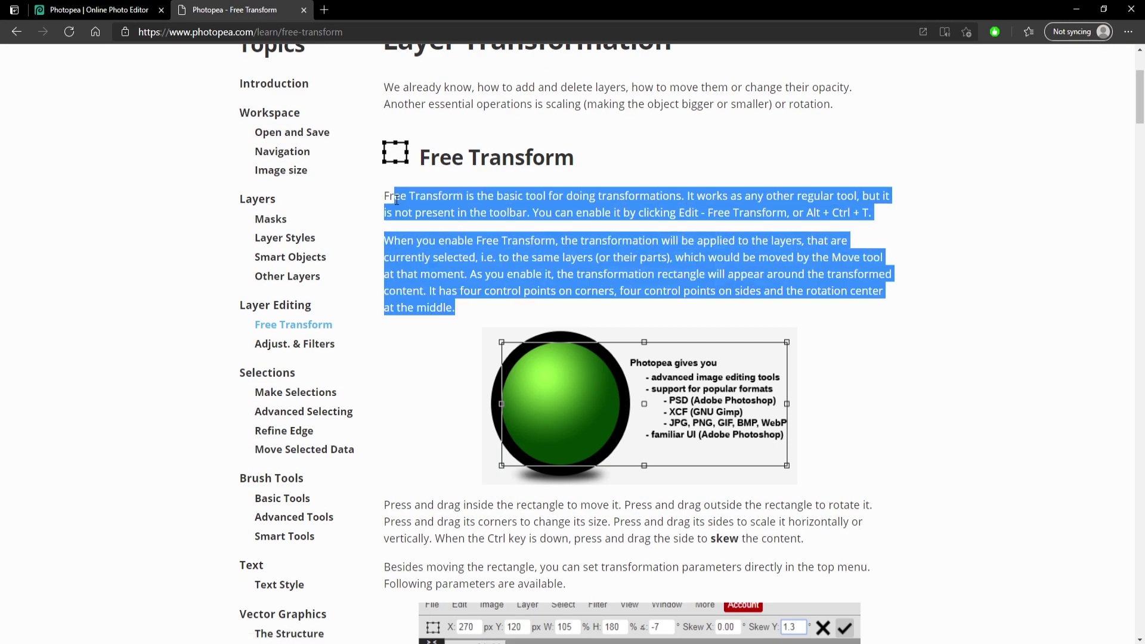
left_click(454, 237)
scroll(477, 298, "down", 9)
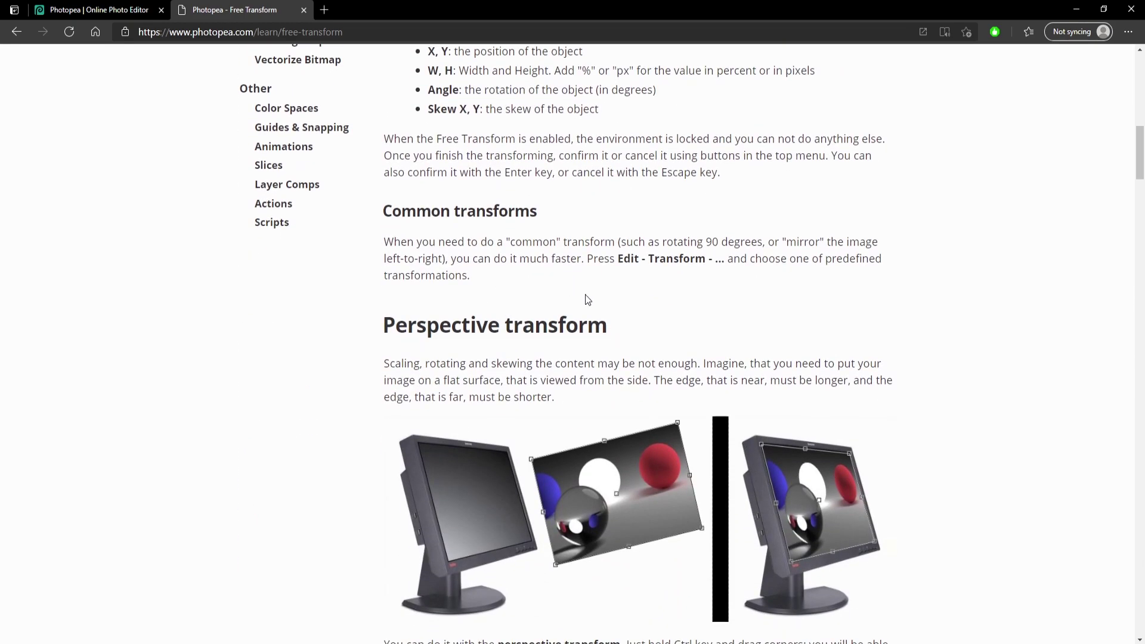
scroll(594, 298, "down", 3)
scroll(709, 346, "down", 2)
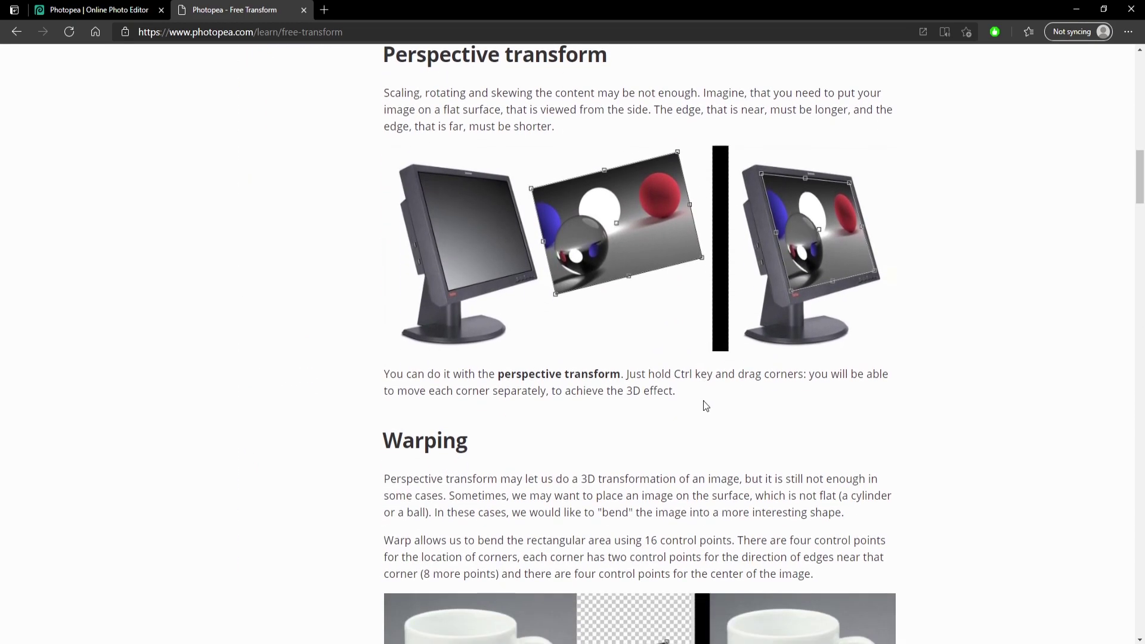